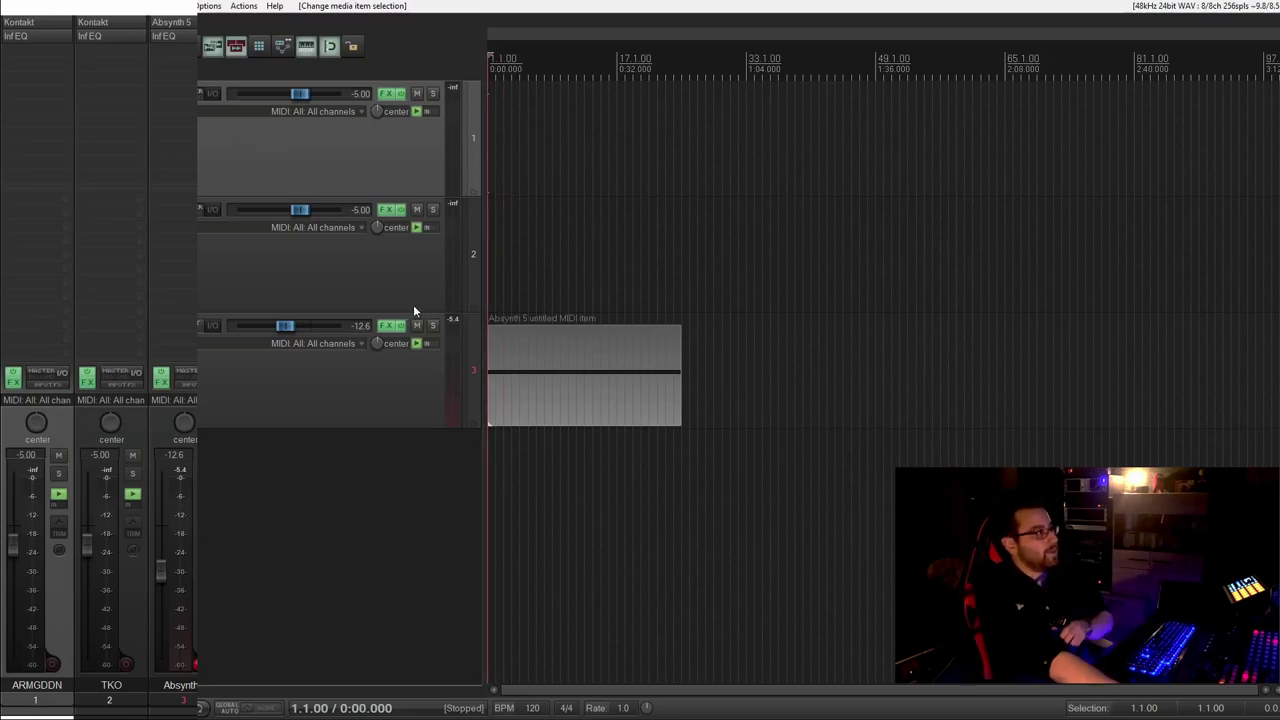
{"action": "left_click", "coordinate": [366, 250]}
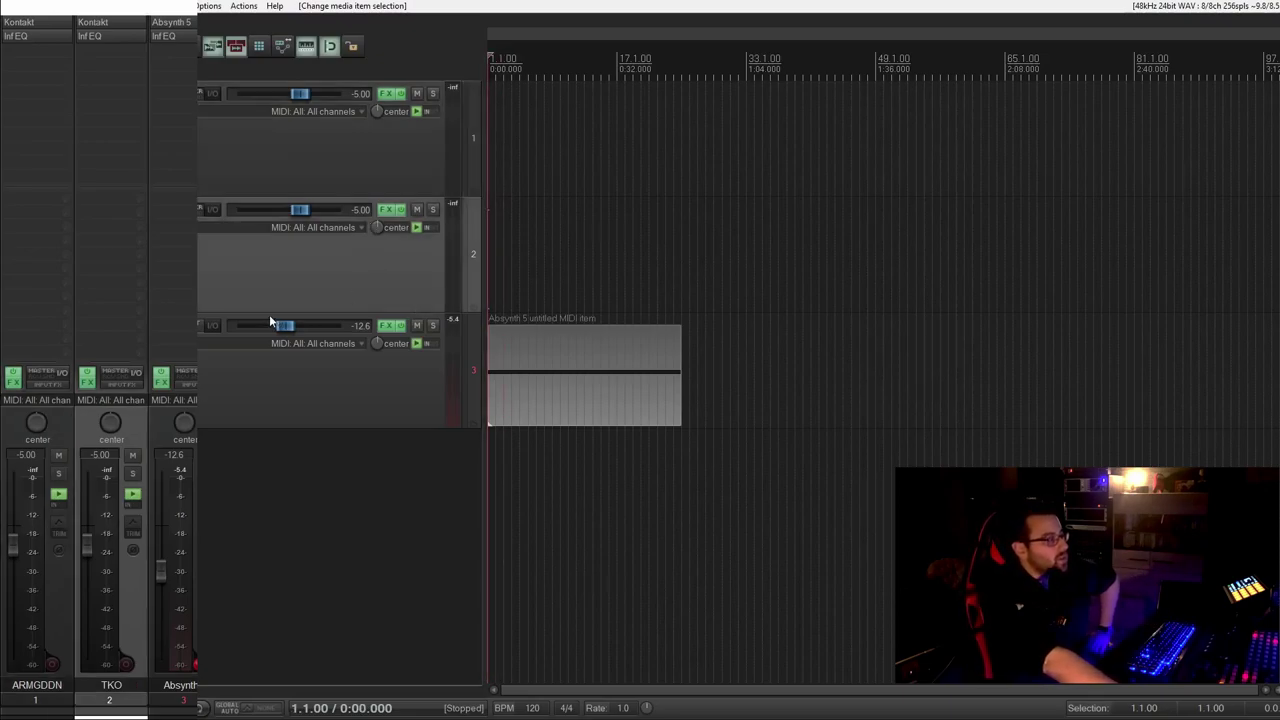
{"action": "left_click", "coordinate": [320, 150]}
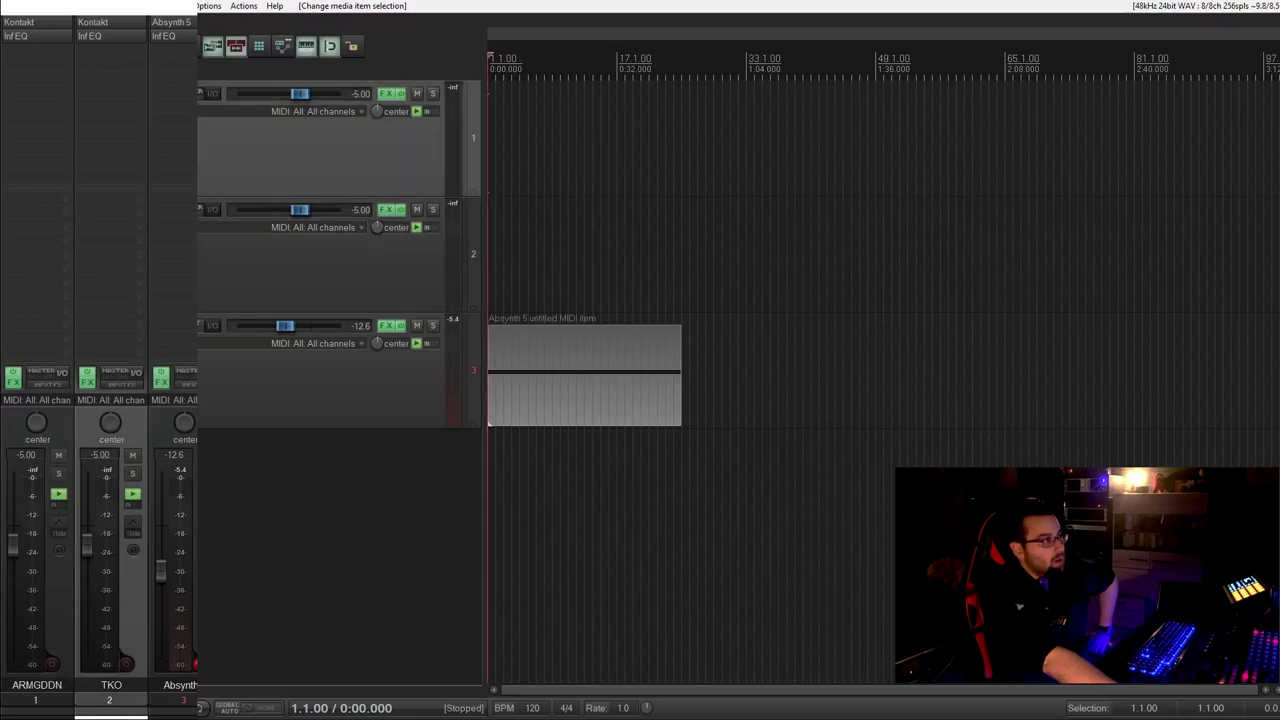
{"action": "left_click", "coordinate": [226, 258]}
{"action": "left_click", "coordinate": [320, 385]}
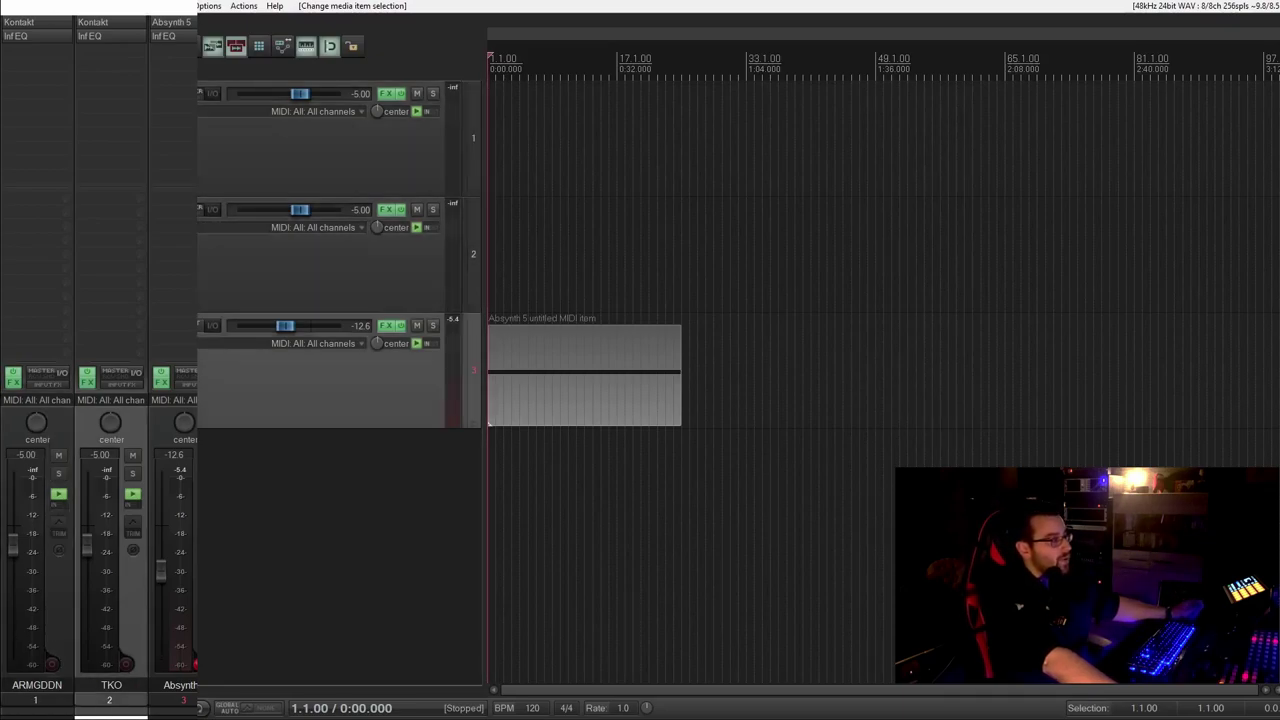
{"action": "left_click", "coordinate": [324, 357]}
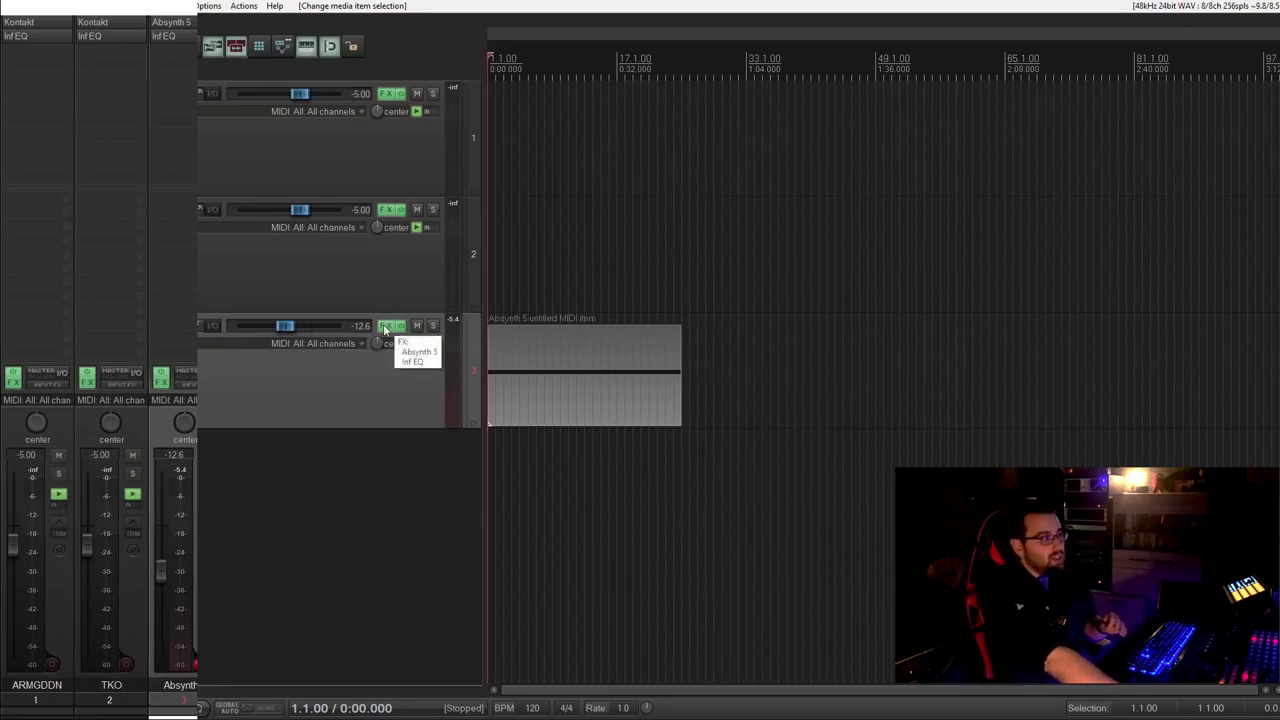
{"action": "left_click", "coordinate": [520, 150]}
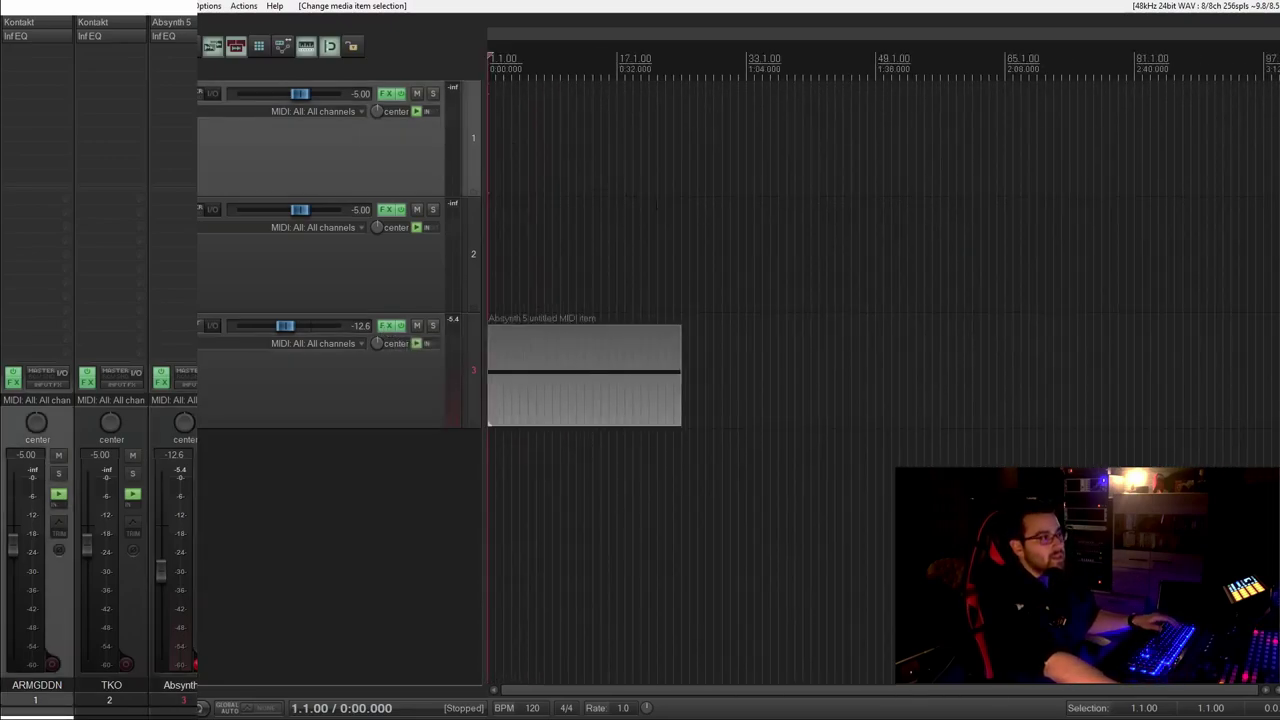
Step: Start playback of the Absynth 5 item and open the Infinity EQ on that track
{"action": "scroll", "coordinate": [655, 210], "scroll_direction": "up", "scroll_amount": 5}
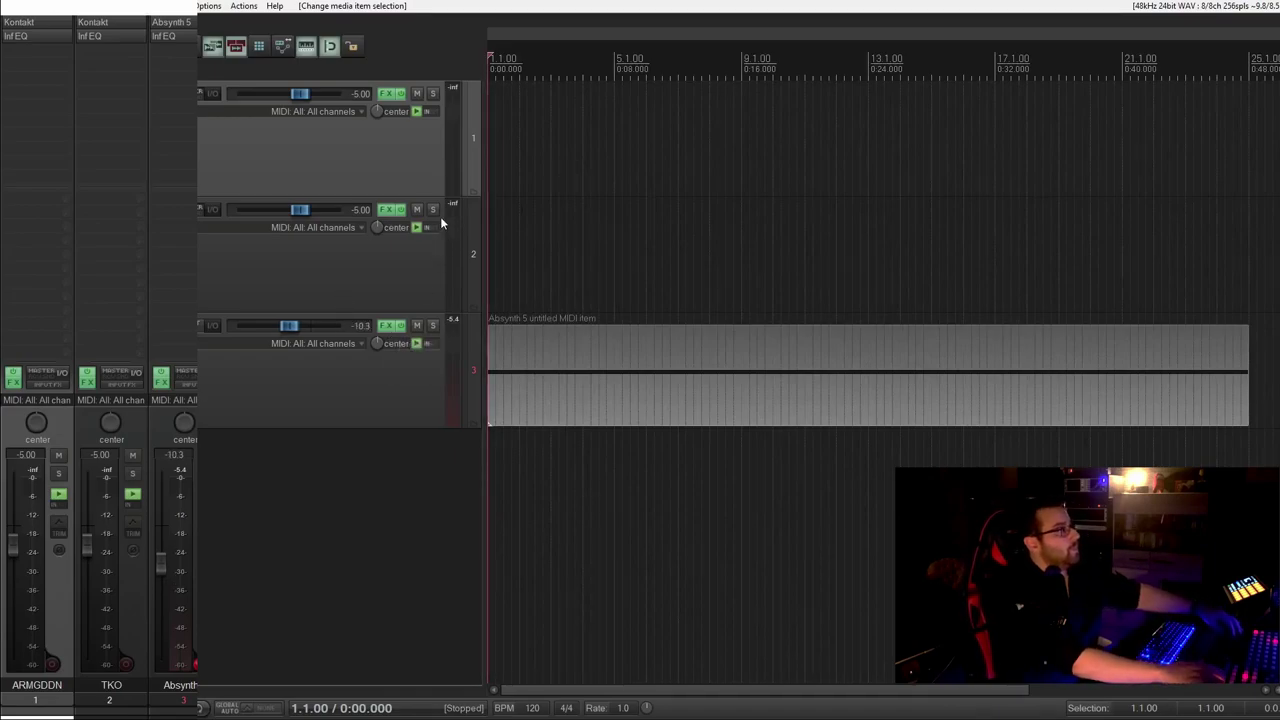
{"action": "key", "text": "space"}
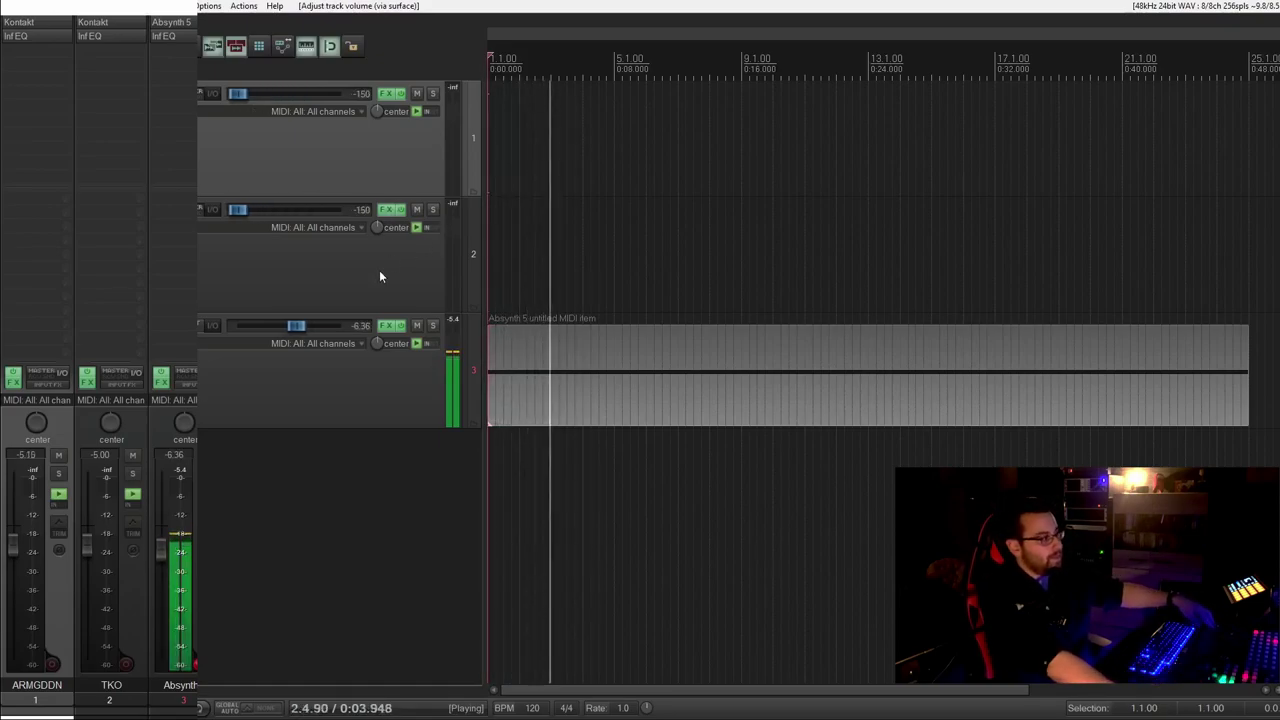
{"action": "left_click", "coordinate": [386, 325]}
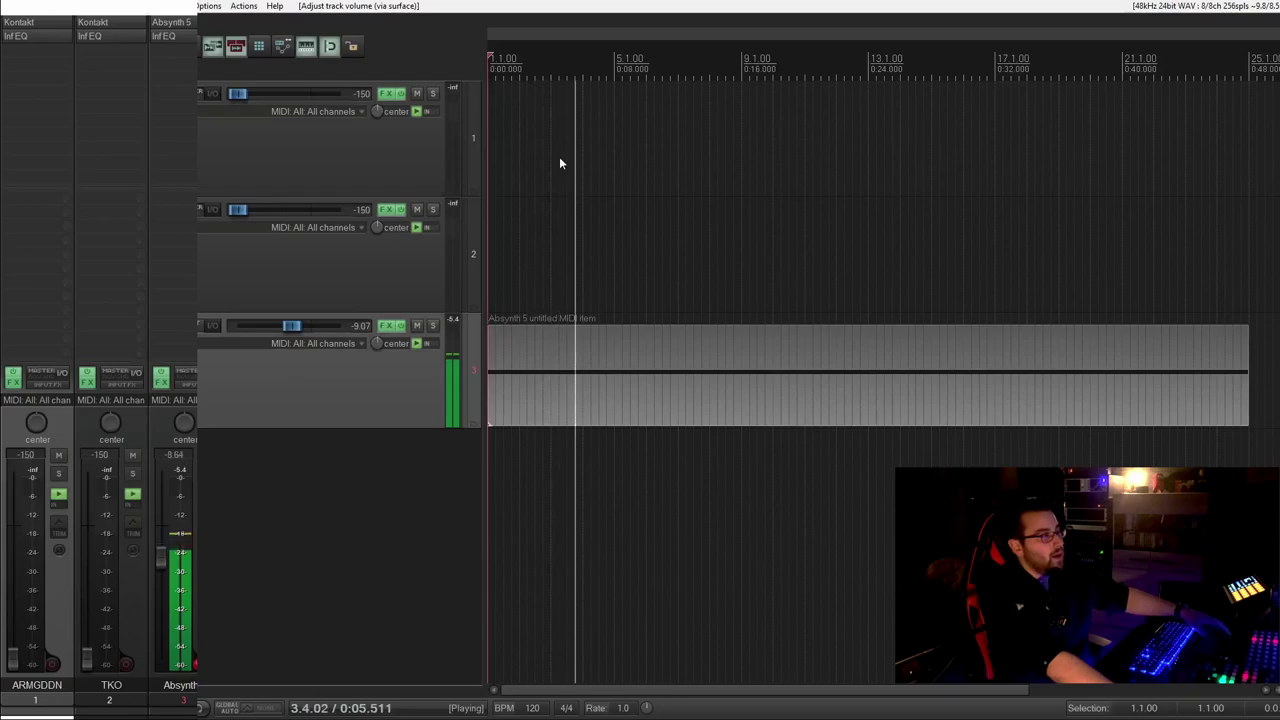
{"action": "mouse_move", "coordinate": [370, 583]}
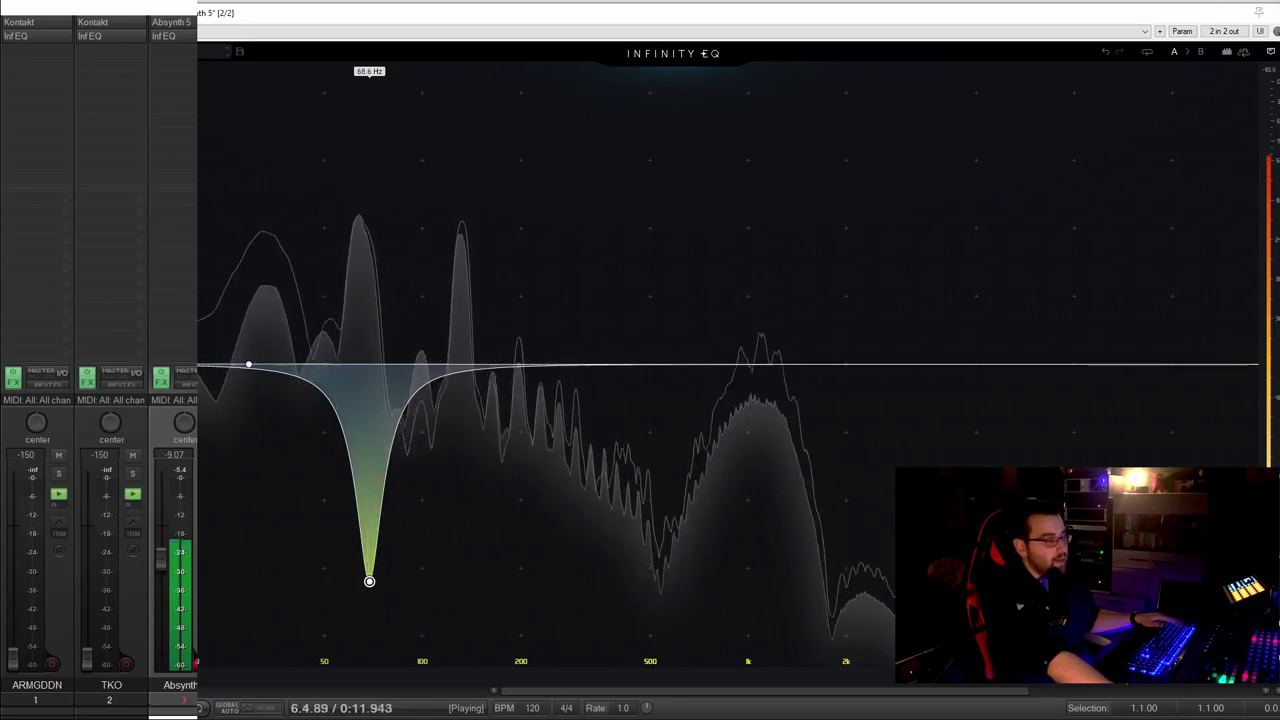
Step: Set the Infinity EQ cut to 66.1 Hz at about -15 dB, close the EQ and stop playback
{"action": "left_click_drag", "start_coordinate": [369, 581], "coordinate": [369, 538]}
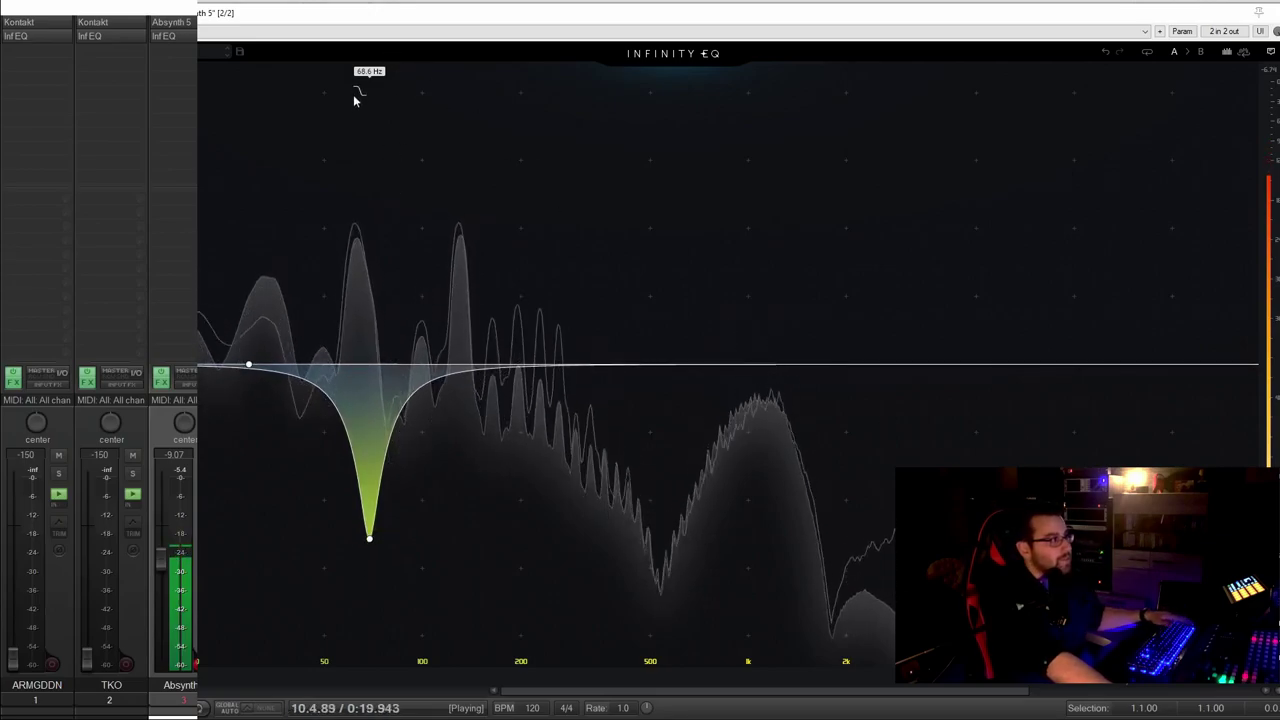
{"action": "left_click_drag", "start_coordinate": [373, 74], "coordinate": [364, 71]}
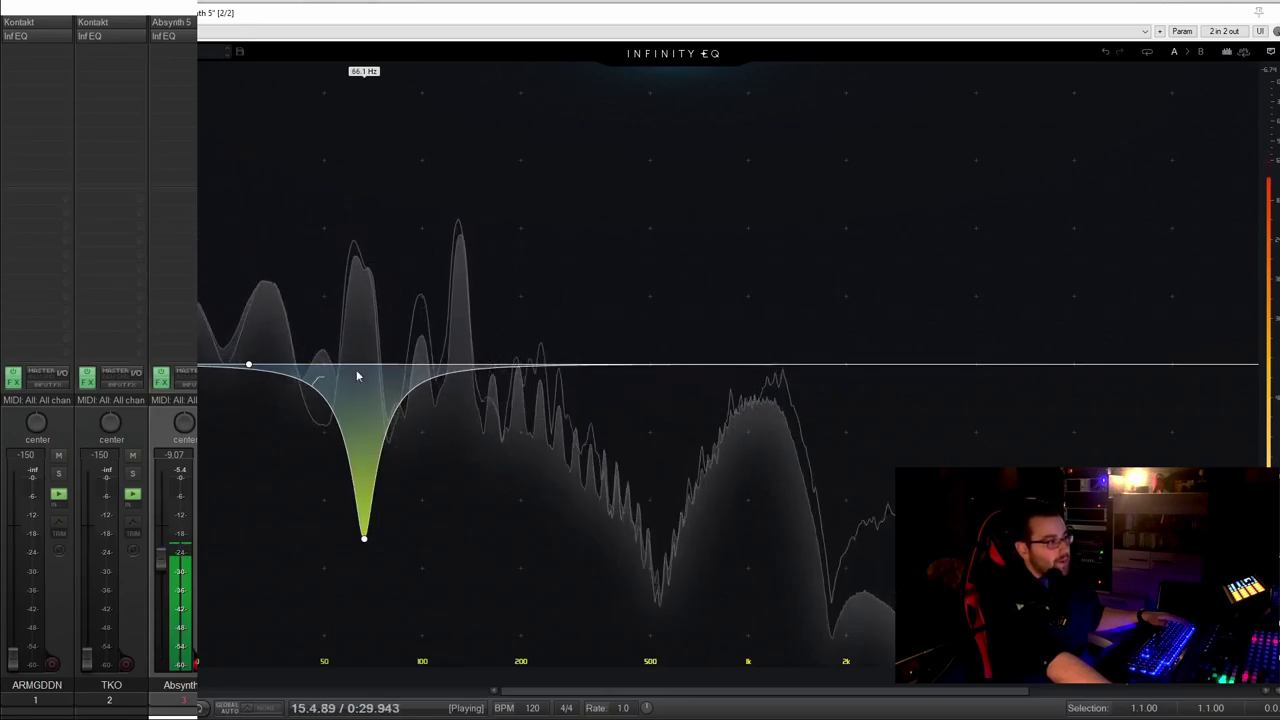
{"action": "mouse_move", "coordinate": [369, 374]}
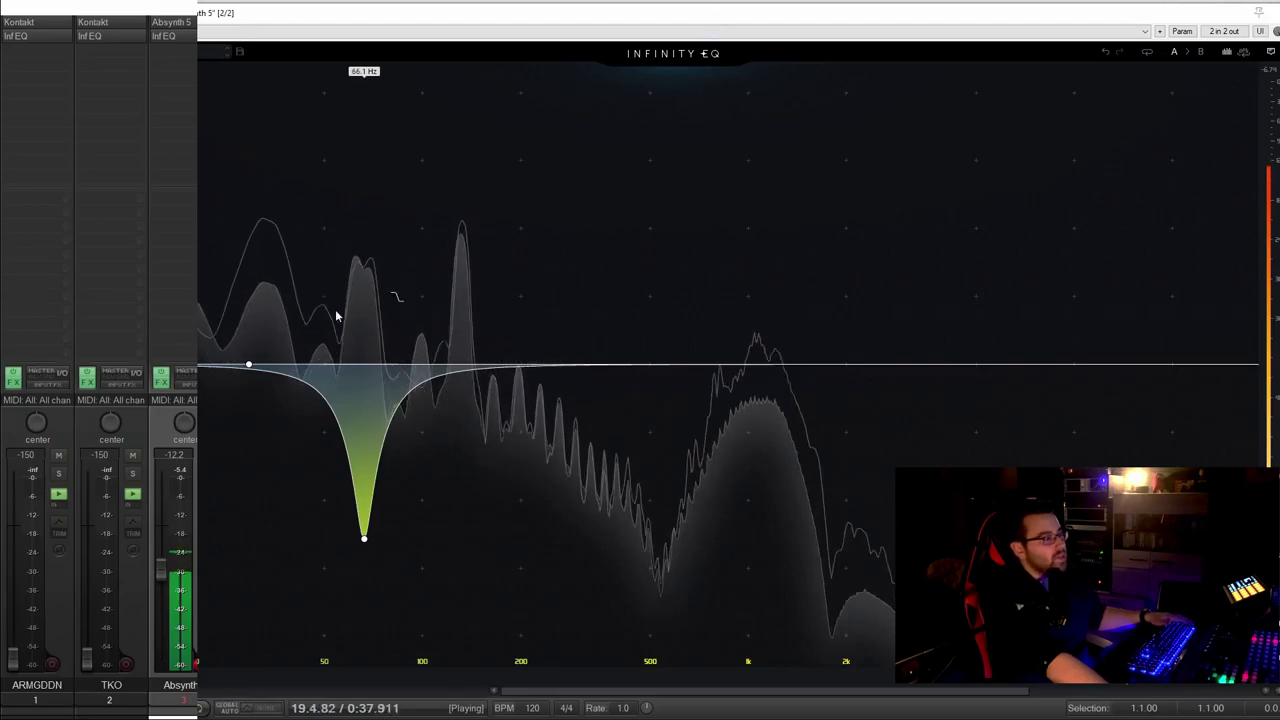
{"action": "key", "text": "Escape"}
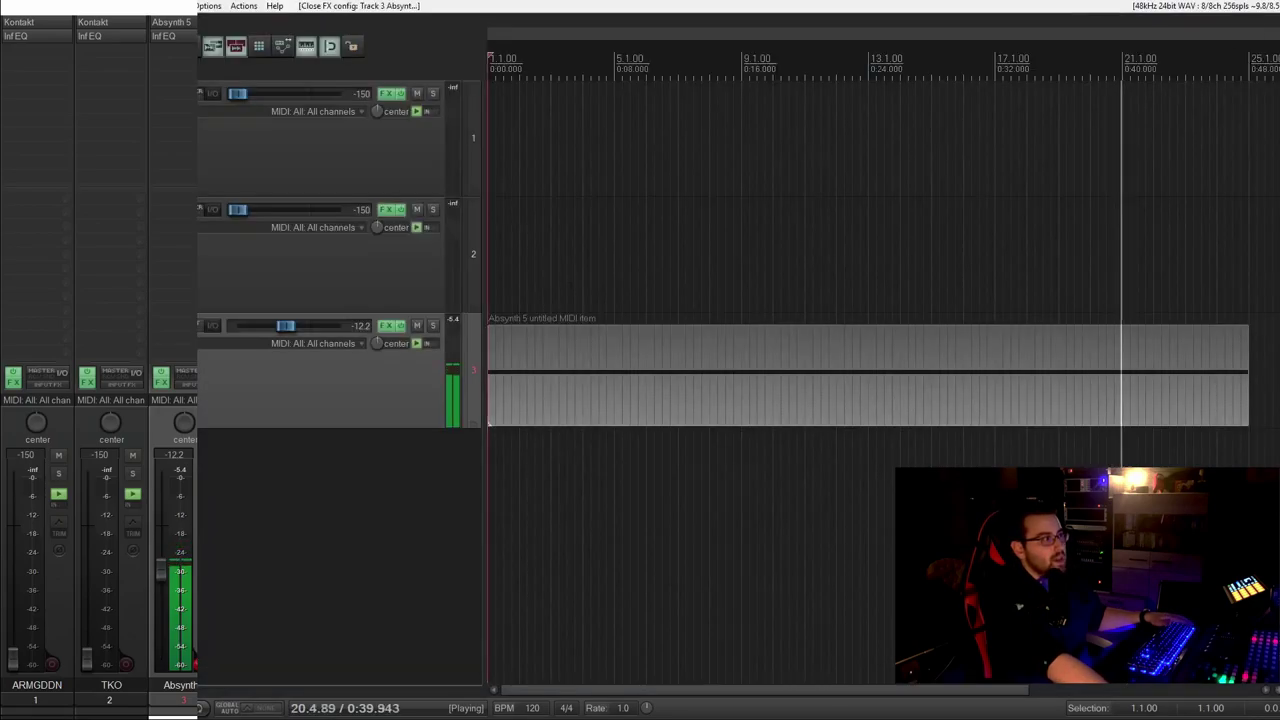
{"action": "key", "text": "space"}
{"action": "left_click", "coordinate": [590, 164]}
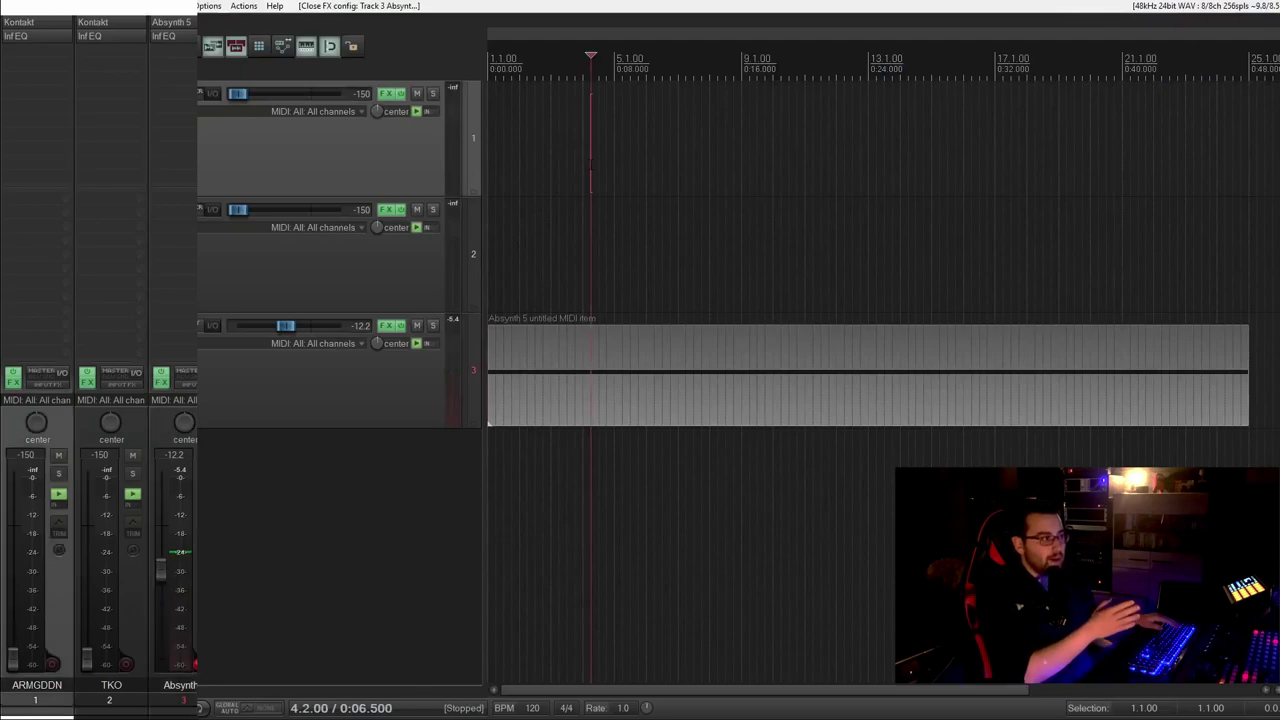
Step: Examine the live frequency spectra of the ARMGDDN and TKO tracks in their Infinity EQs
{"action": "left_click", "coordinate": [281, 270]}
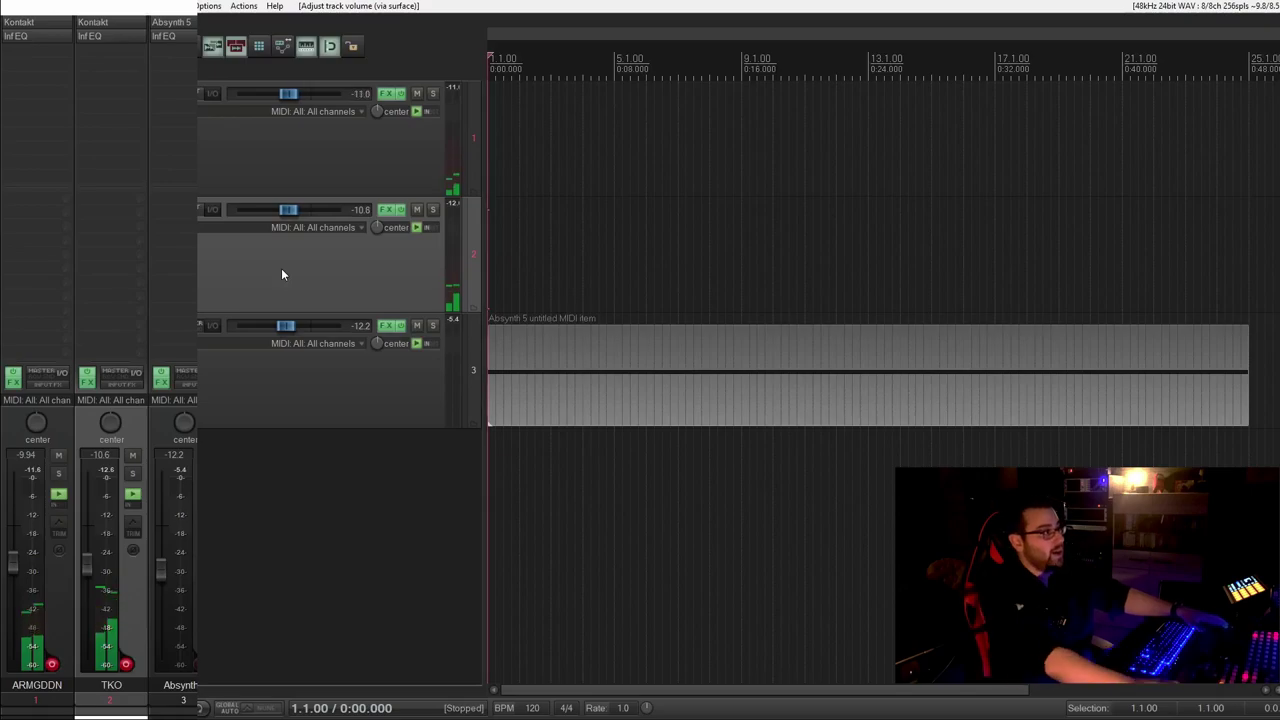
{"action": "left_click", "coordinate": [197, 173]}
{"action": "key", "text": "shift+f"}
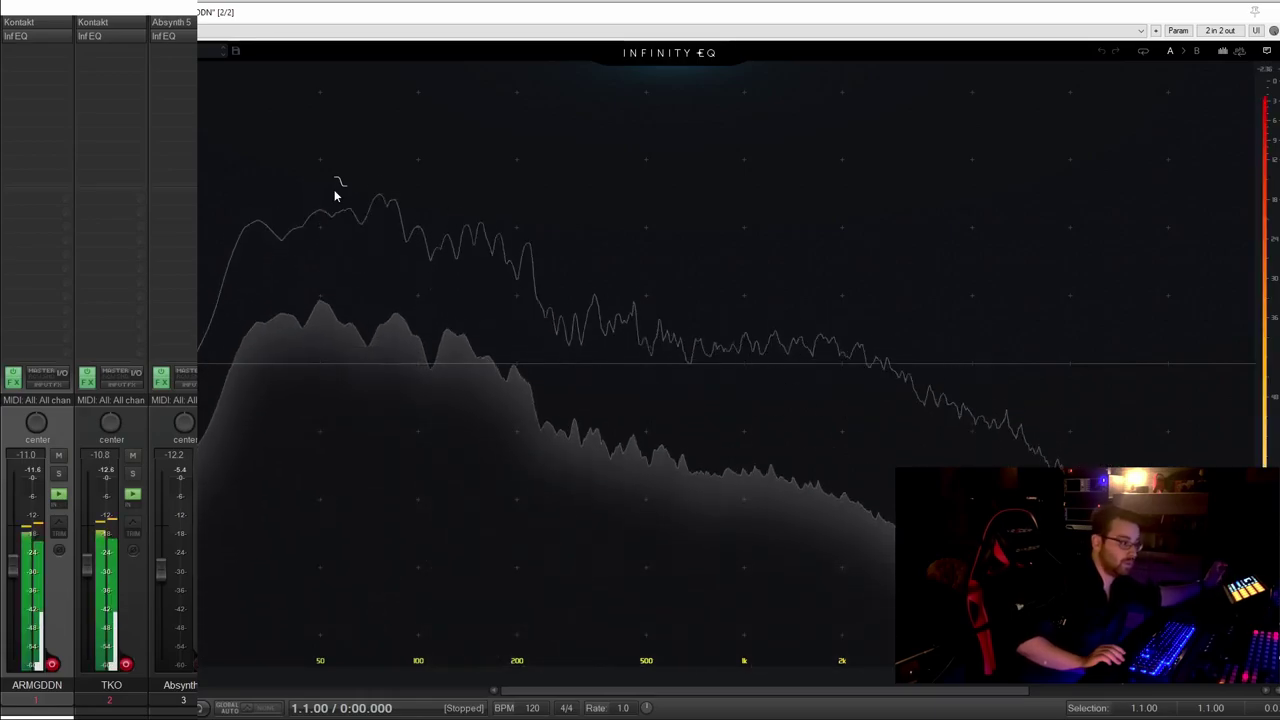
{"action": "key", "text": "Escape"}
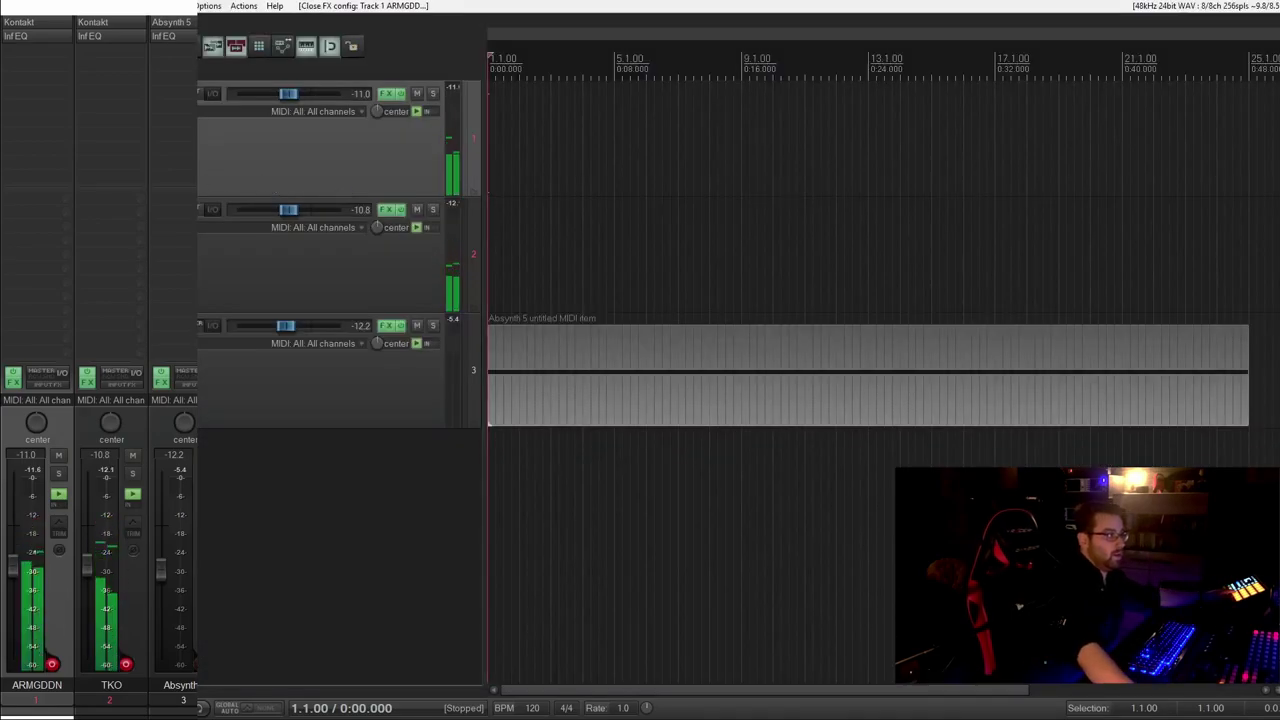
{"action": "key", "text": "shift+f"}
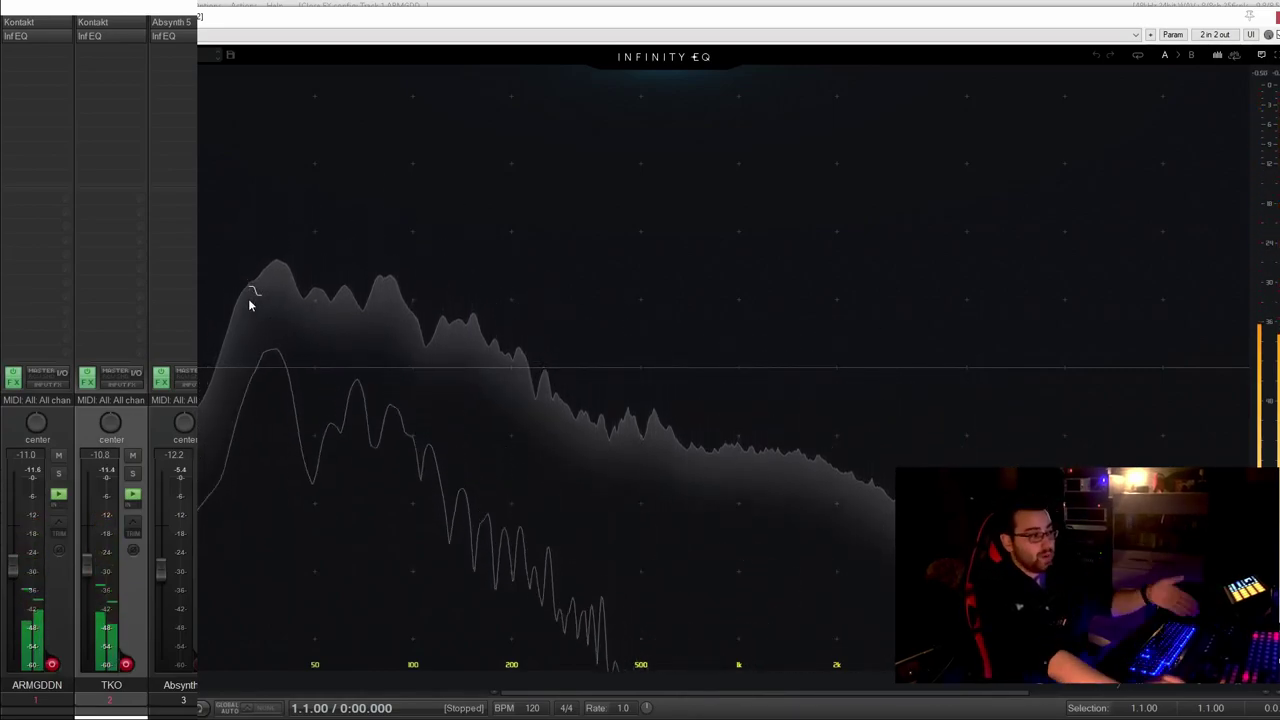
{"action": "left_click", "coordinate": [1275, 17]}
{"action": "left_click", "coordinate": [420, 160]}
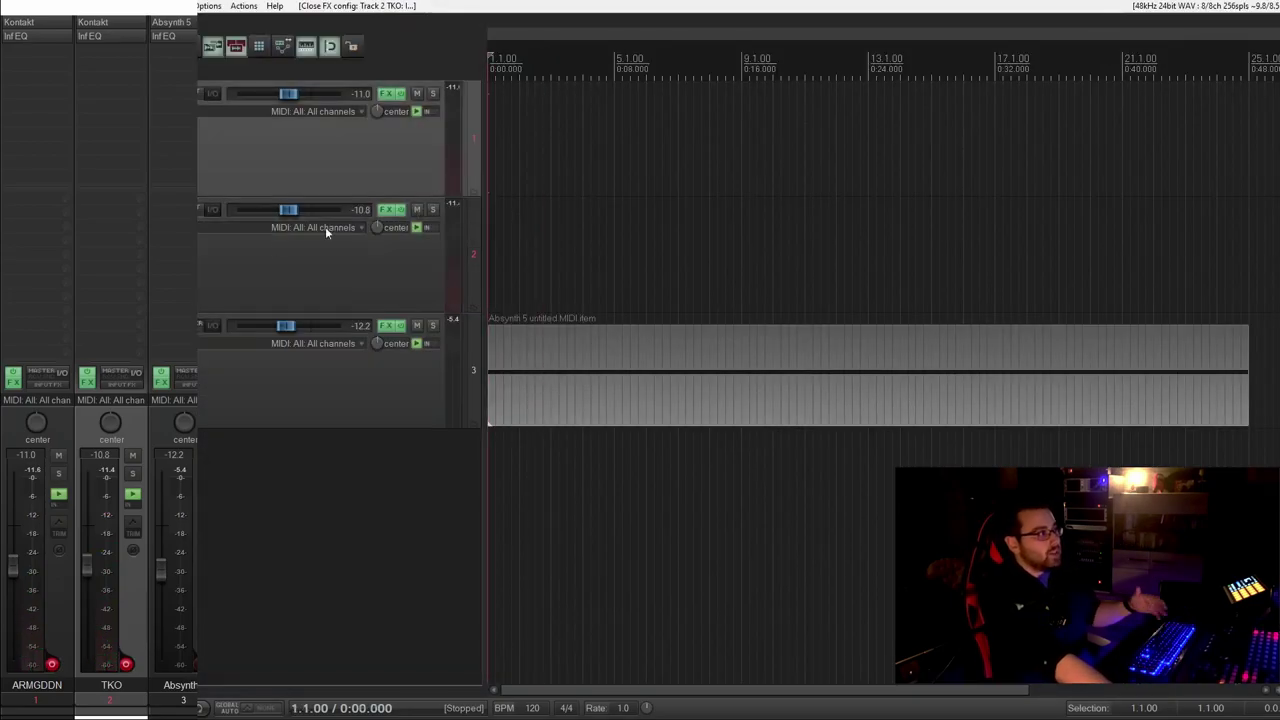
Step: Add the Kilohearts Compressor to the Absynth 5 track after the Infinity EQ
{"action": "left_click", "coordinate": [391, 326]}
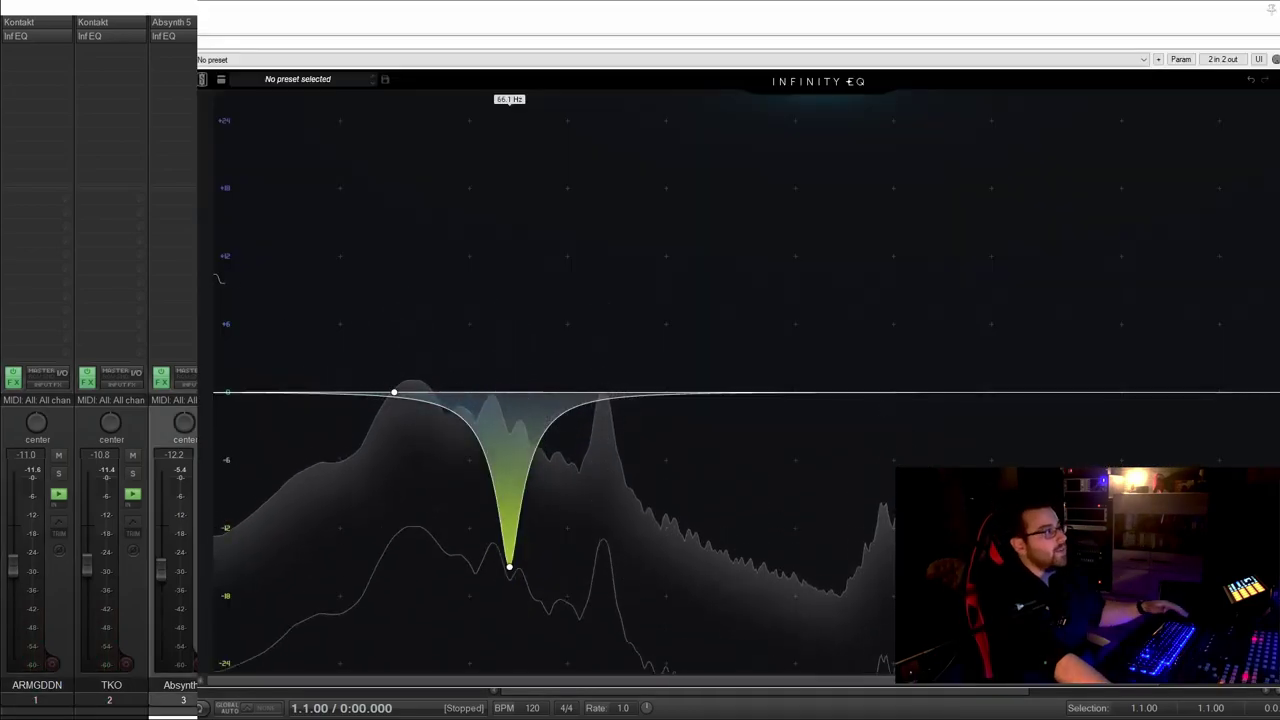
{"action": "key", "text": "Insert"}
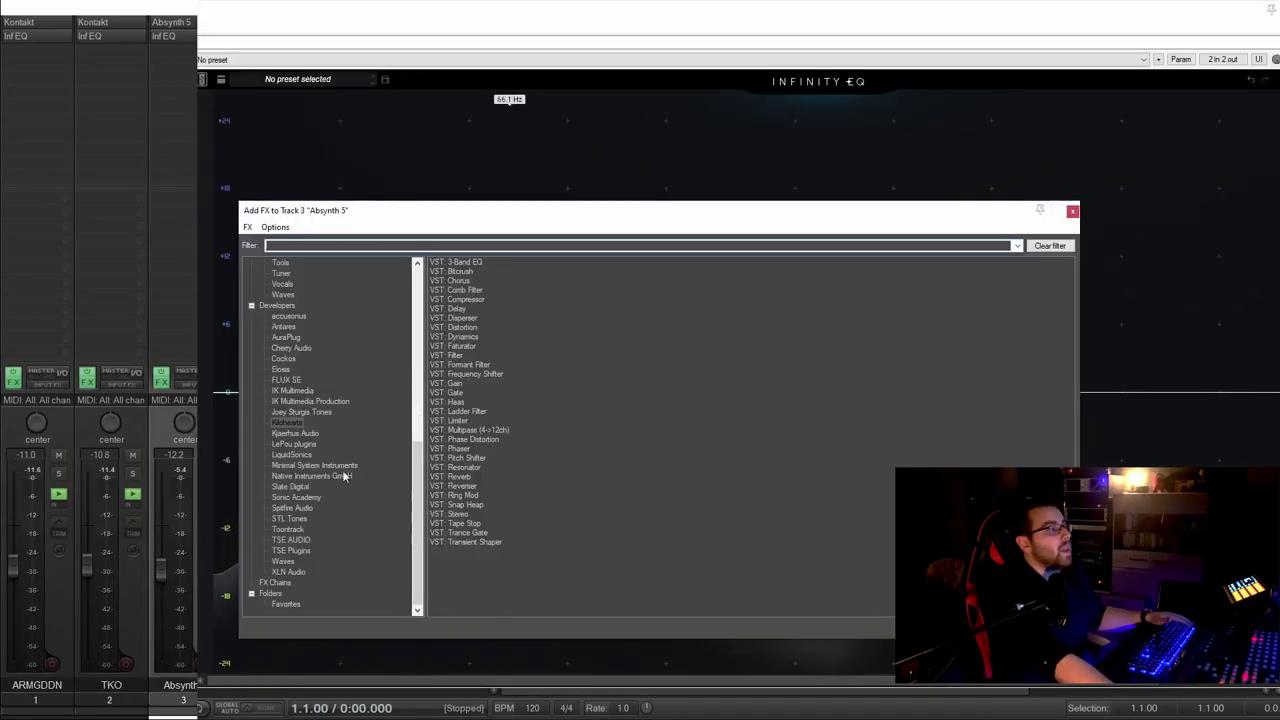
{"action": "double_click", "coordinate": [461, 299]}
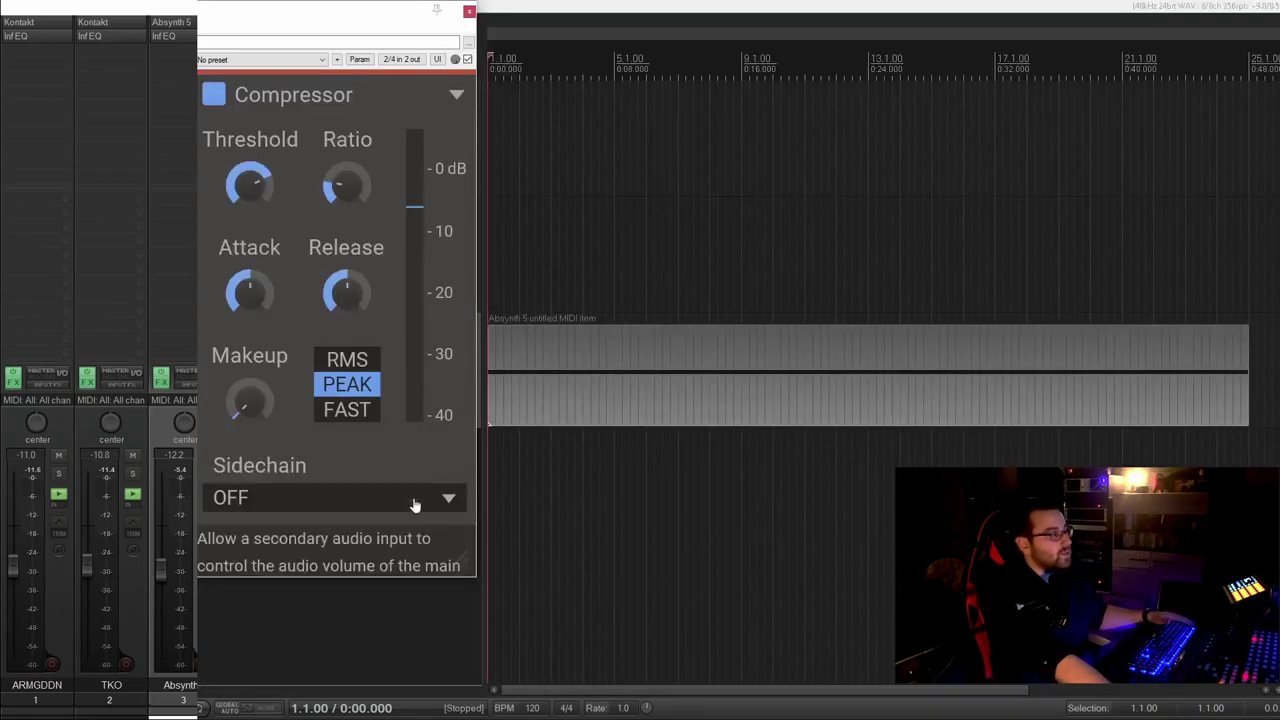
Step: Open the Absynth 5 track's Compressor in its own window and set its sidechain to INPUT 3+4
{"action": "key", "text": "Escape"}
{"action": "left_click", "coordinate": [174, 50]}
{"action": "left_click_drag", "start_coordinate": [232, 52], "coordinate": [475, 53]}
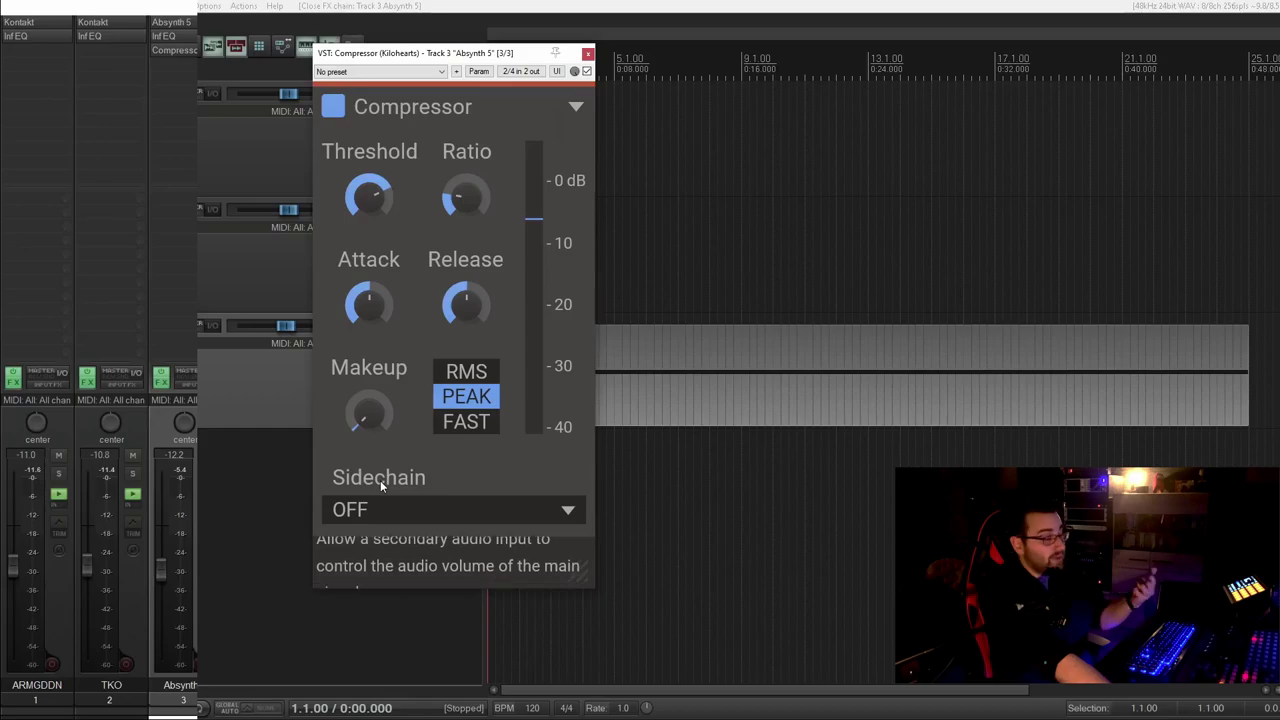
{"action": "left_click", "coordinate": [382, 511]}
{"action": "left_click", "coordinate": [420, 513]}
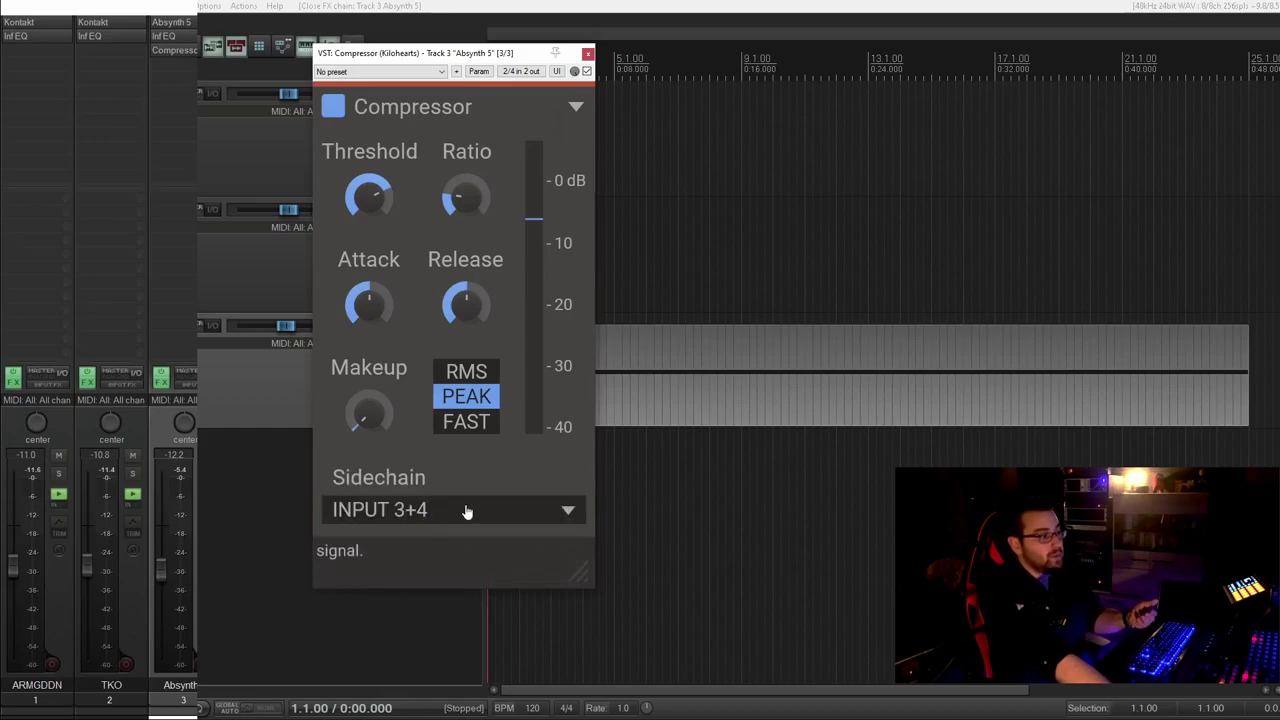
Step: Inspect the Compressor's main, auxiliary and output pin assignments in the pin connector
{"action": "left_click", "coordinate": [521, 72]}
{"action": "left_click_drag", "start_coordinate": [595, 86], "coordinate": [556, 103]}
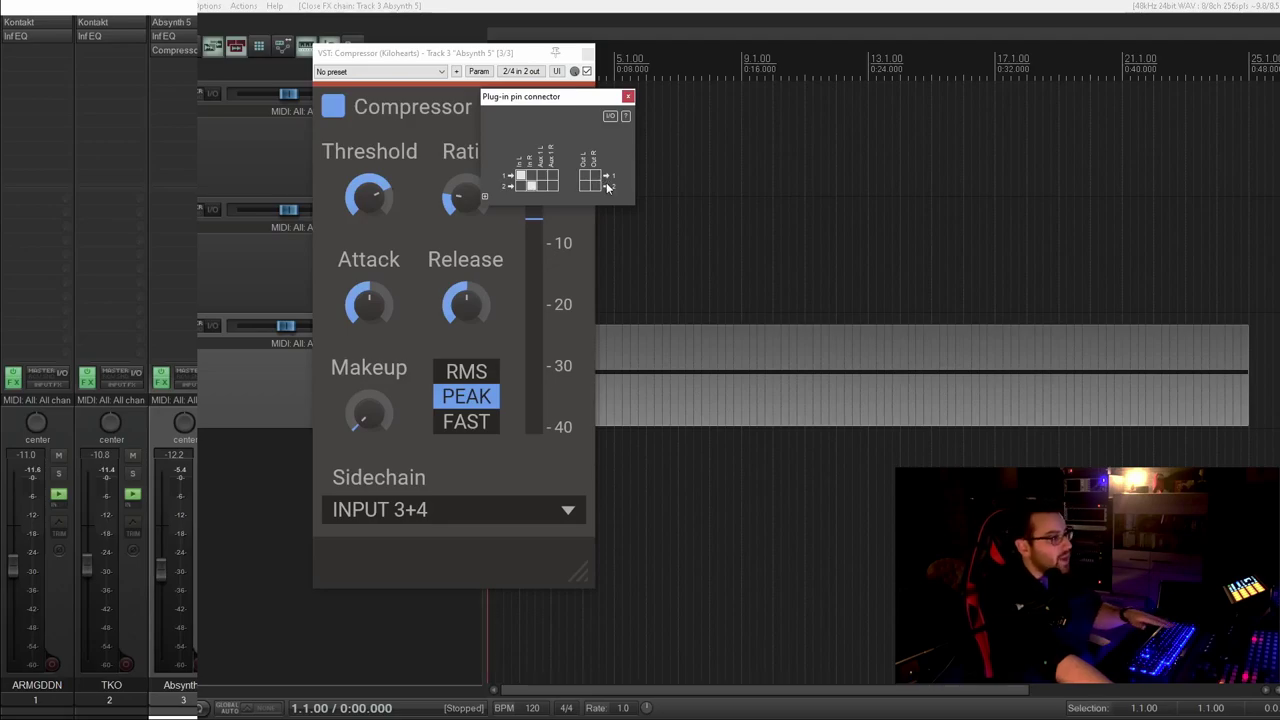
{"action": "key", "text": "space"}
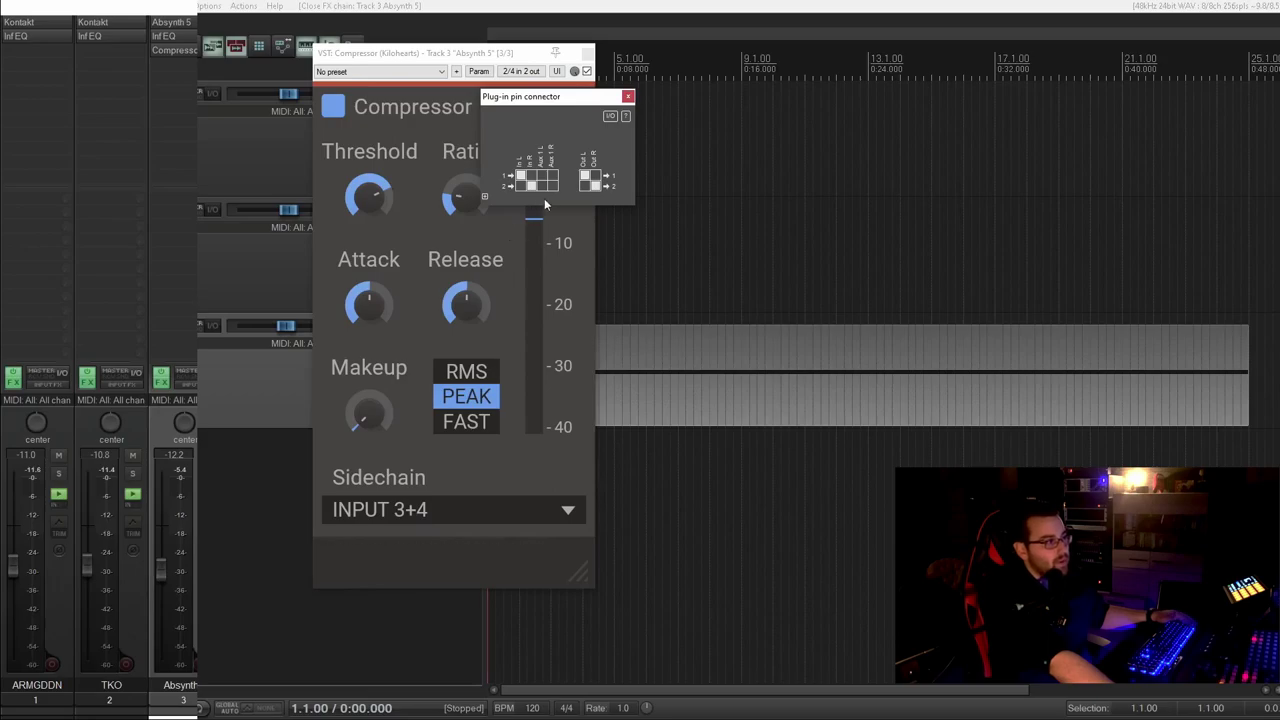
{"action": "left_click", "coordinate": [523, 72]}
{"action": "left_click", "coordinate": [521, 72]}
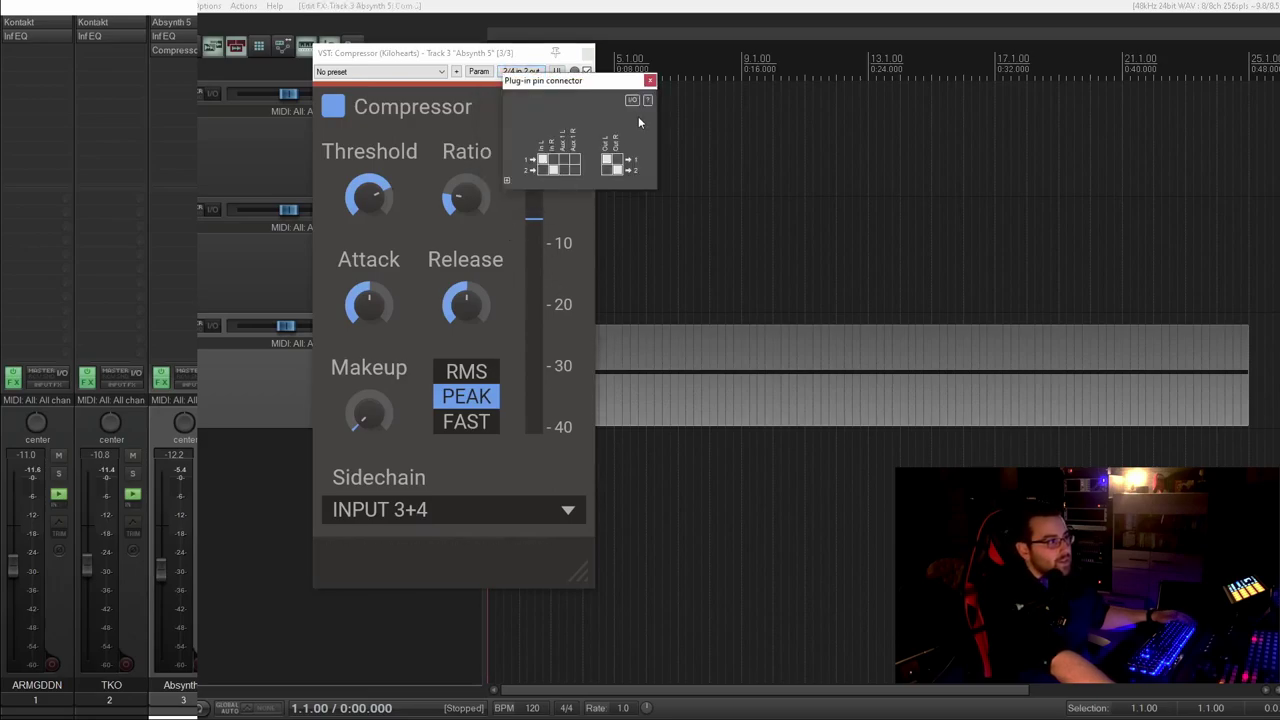
{"action": "key", "text": "Escape"}
{"action": "key", "text": "Escape"}
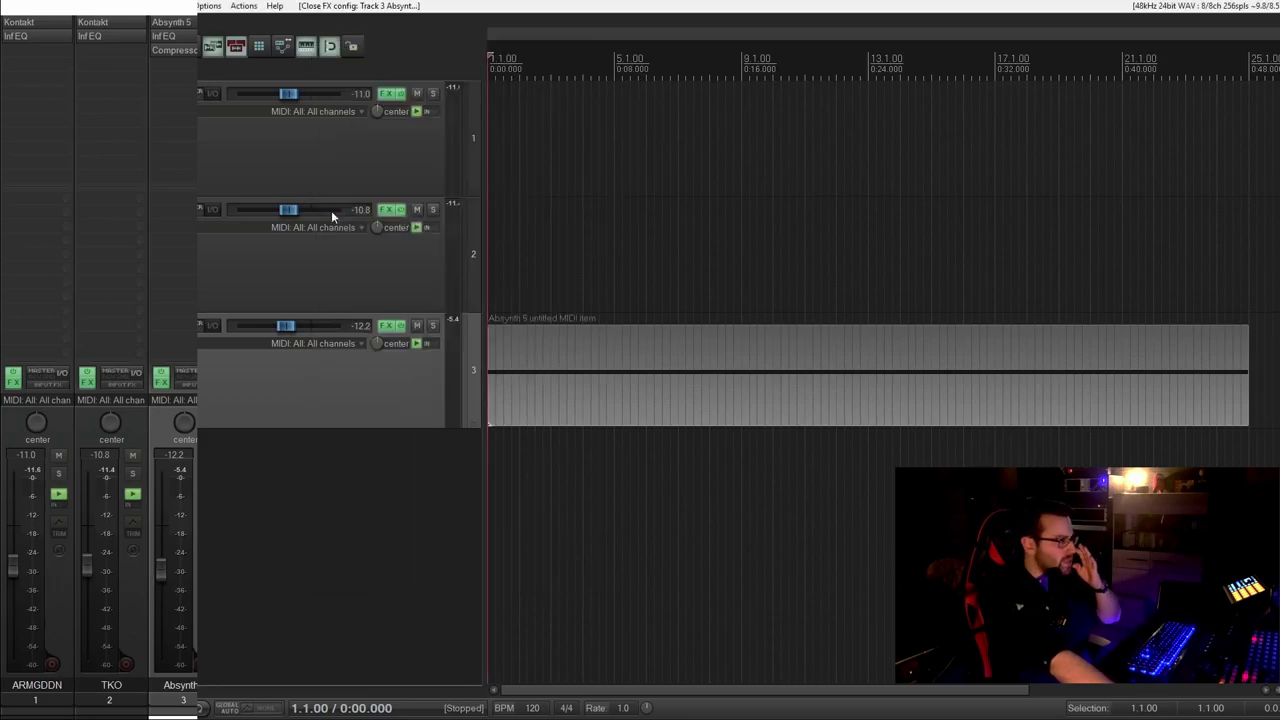
Step: Add a send from the ARMGDDN track to the Absynth 5 track and check the receive in Absynth 5's routing
{"action": "left_click", "coordinate": [207, 95]}
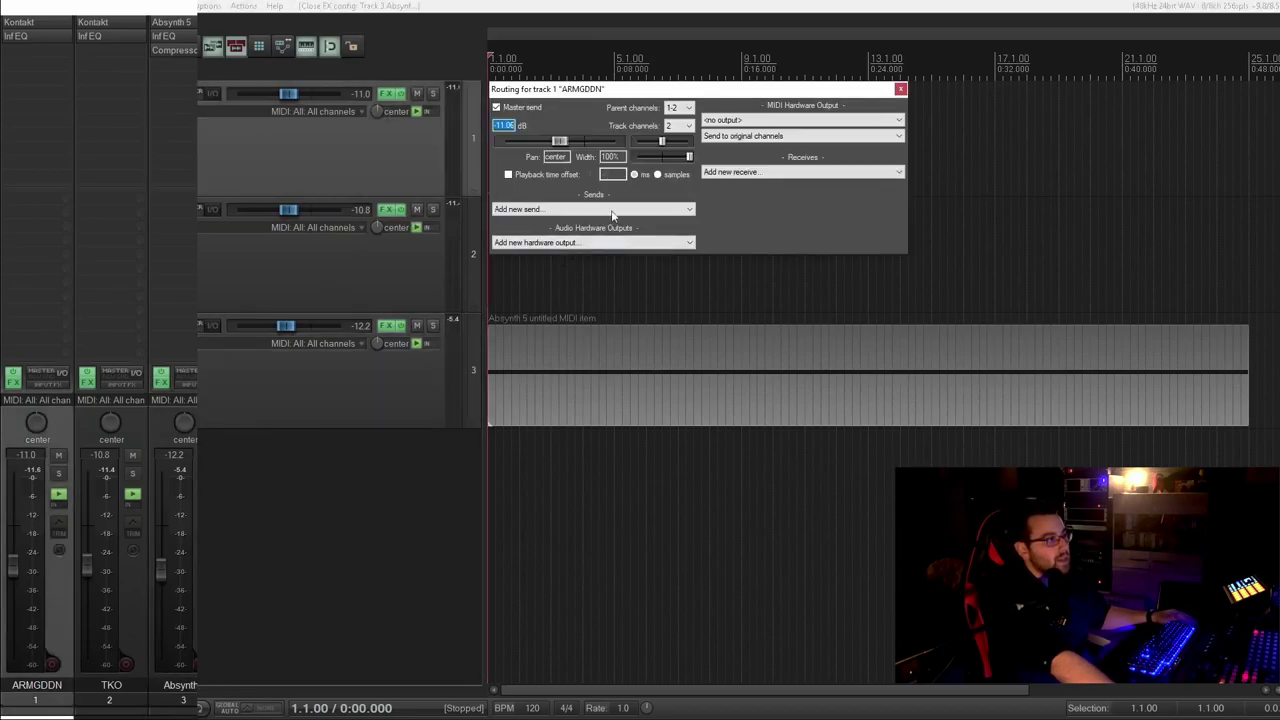
{"action": "left_click", "coordinate": [613, 208]}
{"action": "left_click", "coordinate": [597, 238]}
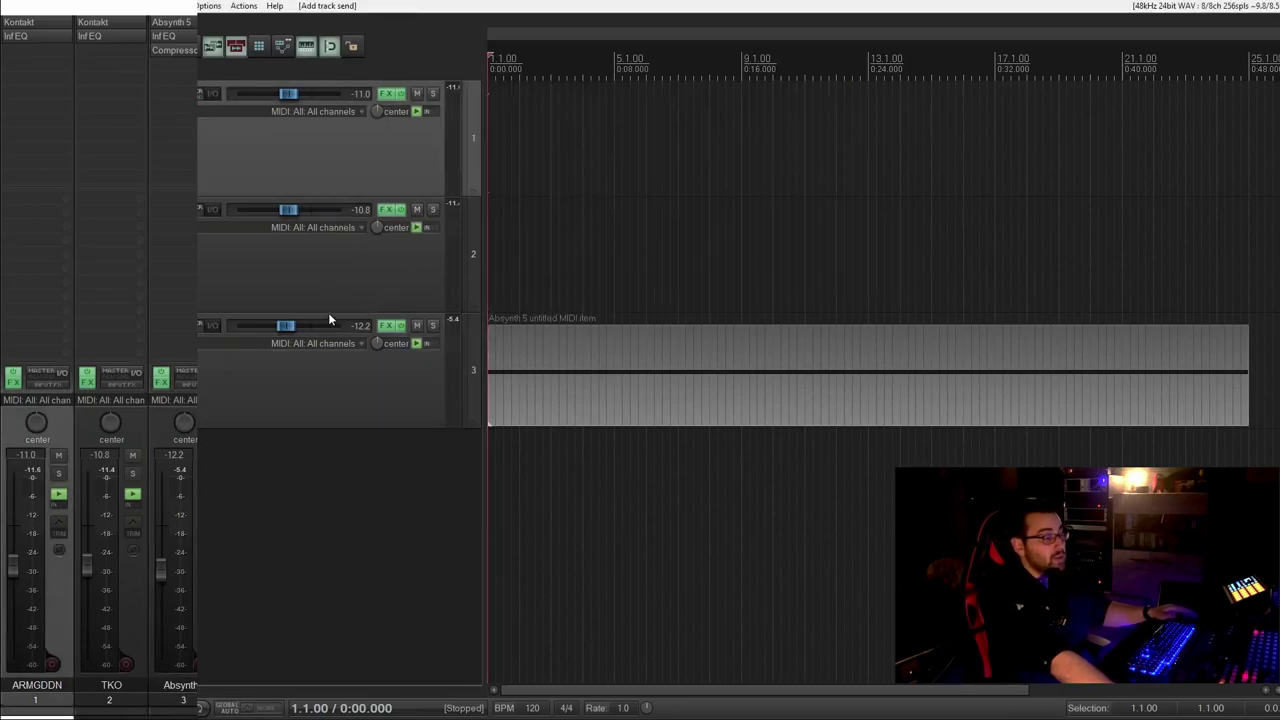
{"action": "left_click", "coordinate": [201, 356]}
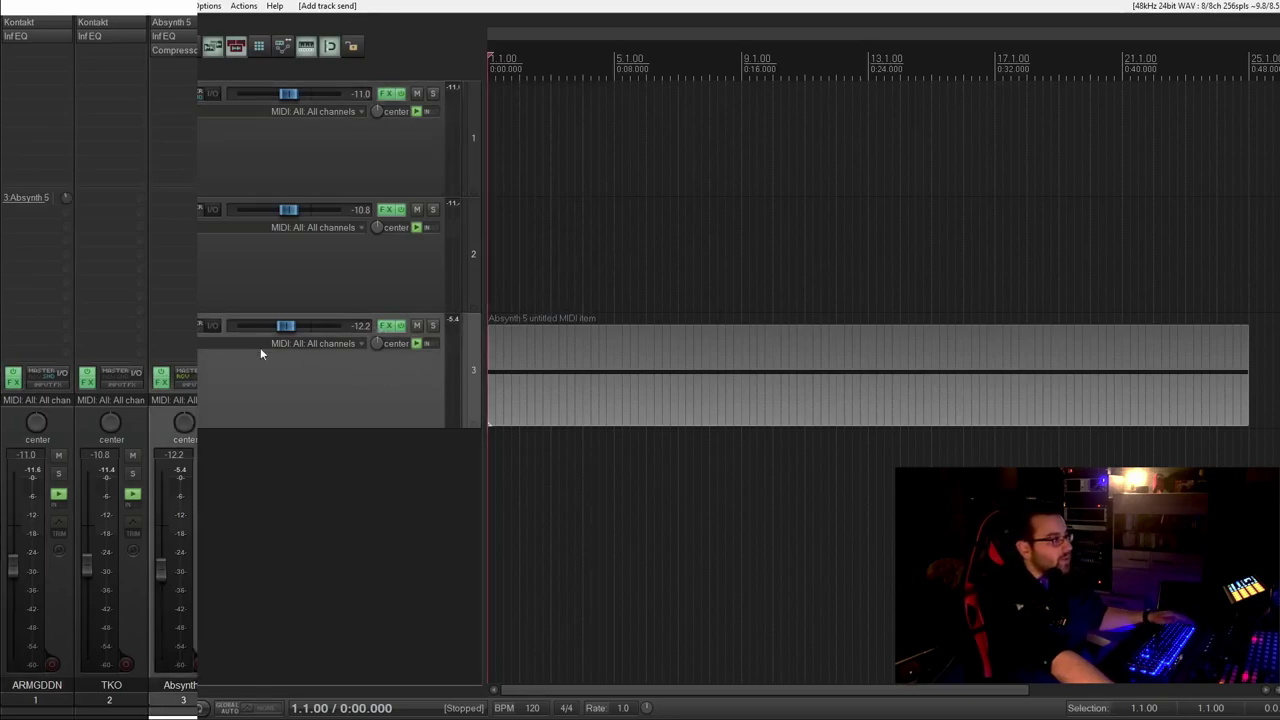
{"action": "left_click", "coordinate": [212, 327]}
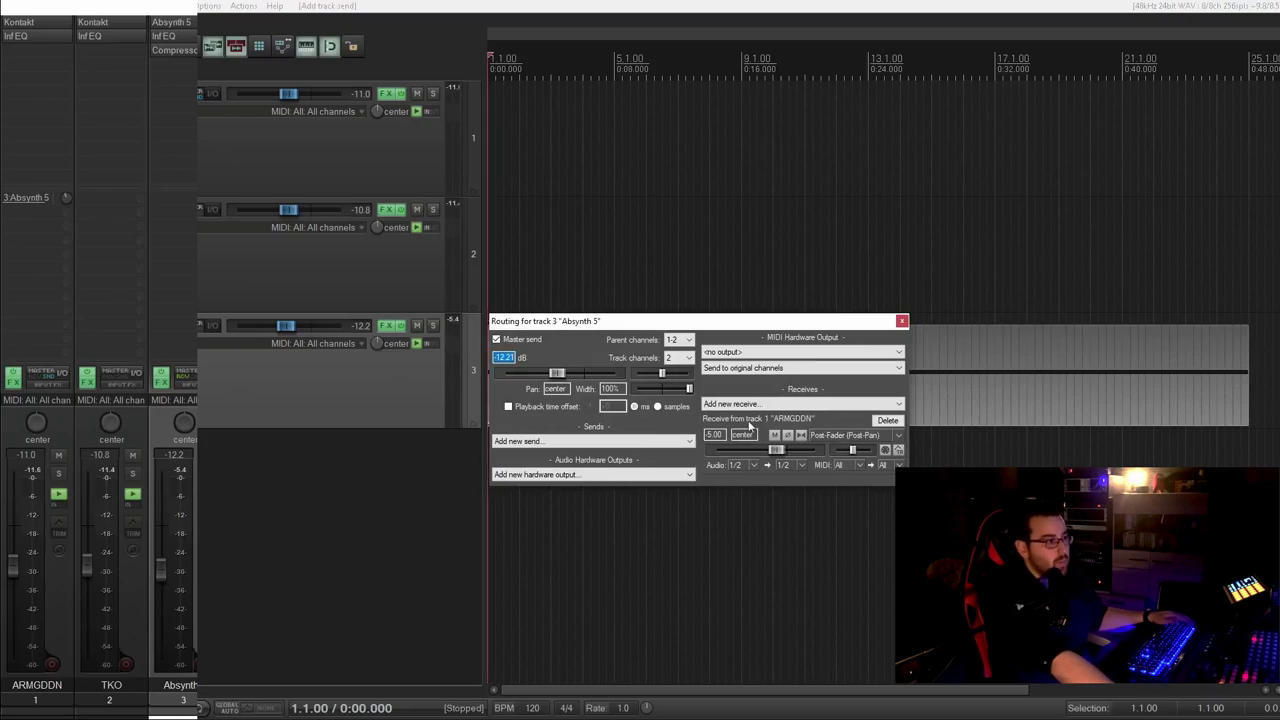
{"action": "key", "text": "Escape"}
Step: Set the ARMGDDN send's destination audio to new channels 3/4 on the Absynth 5 track
{"action": "left_click", "coordinate": [212, 93]}
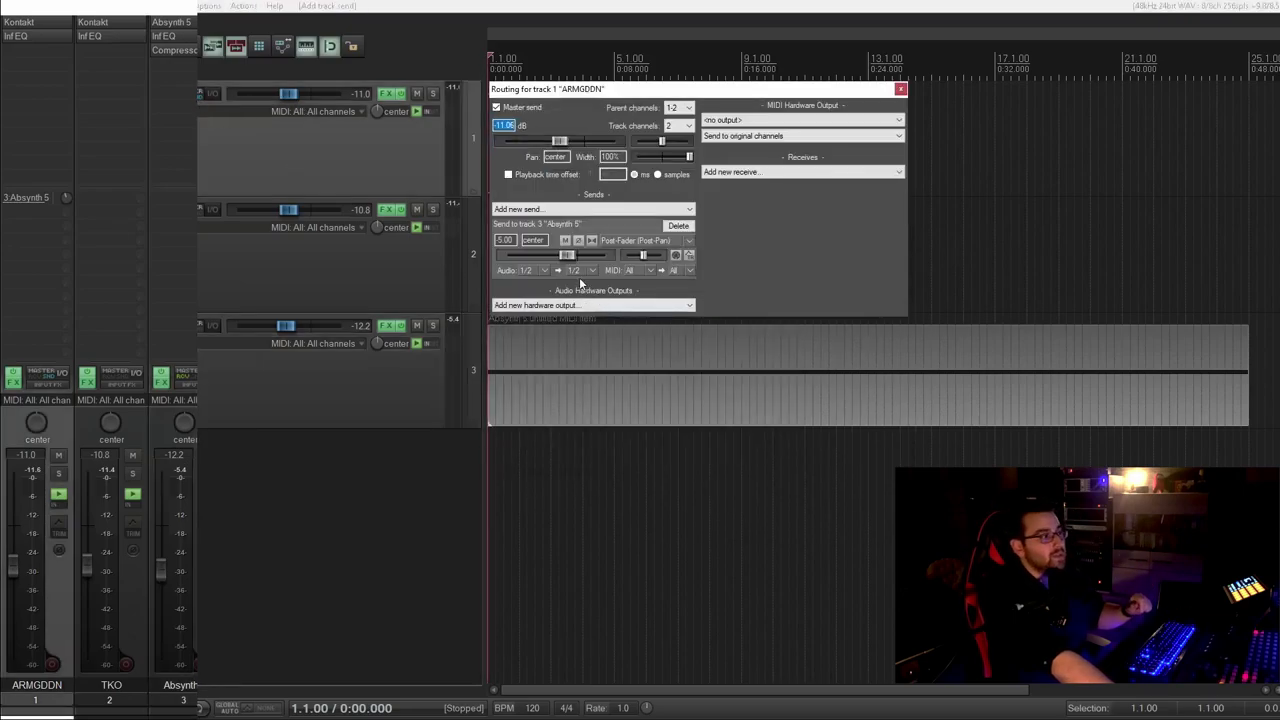
{"action": "left_click", "coordinate": [584, 272]}
{"action": "mouse_move", "coordinate": [732, 329]}
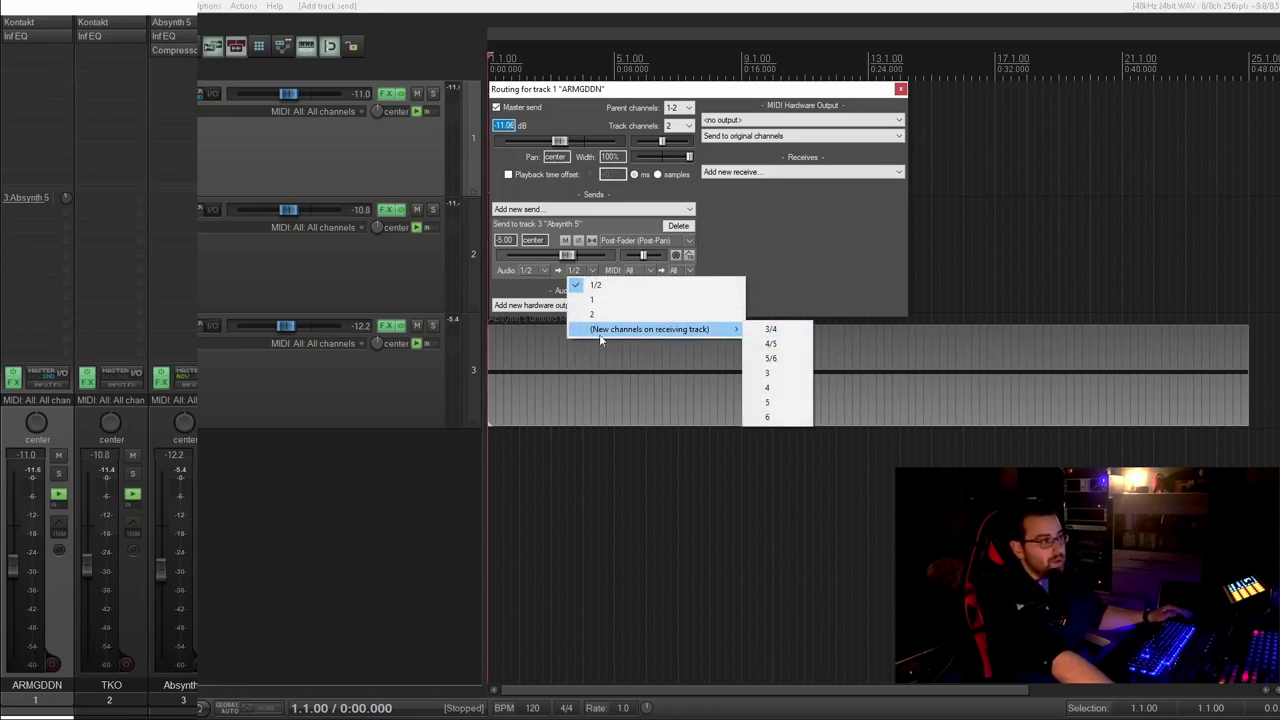
{"action": "left_click", "coordinate": [780, 330]}
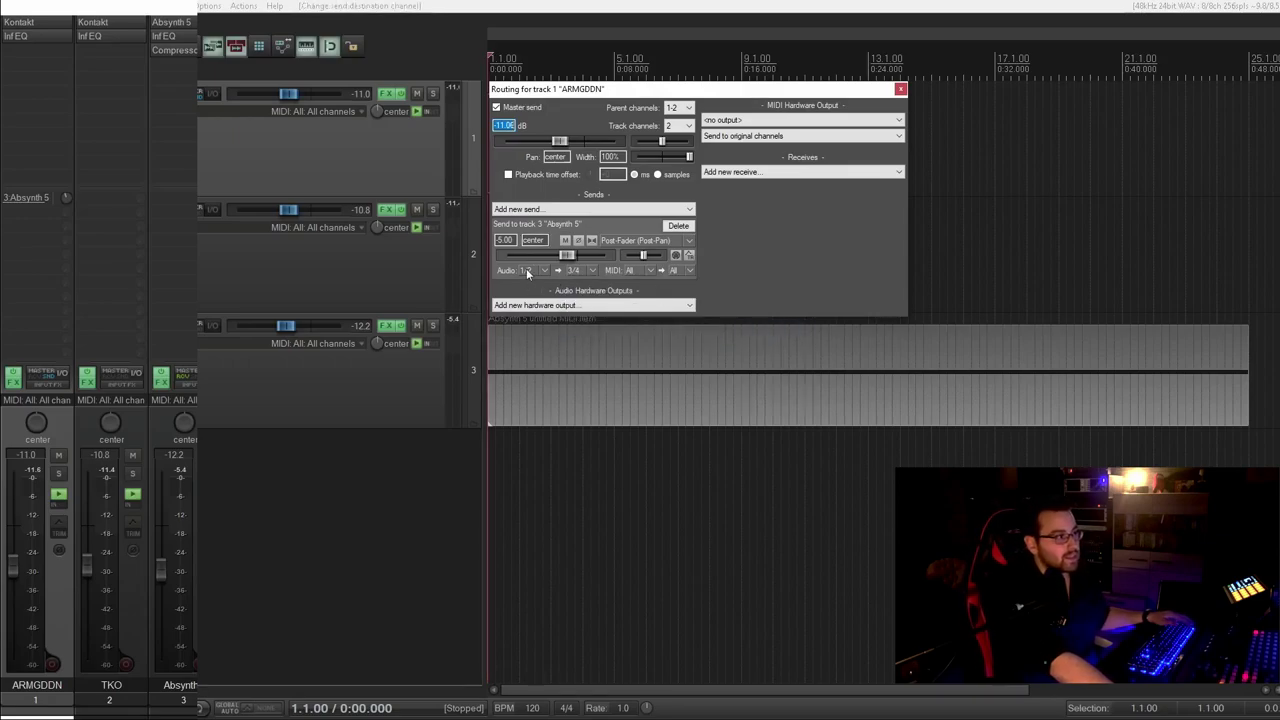
Step: Review the ARMGDDN track's routing to confirm its send to Absynth 5 goes to channels 3/4
{"action": "key", "text": "Escape"}
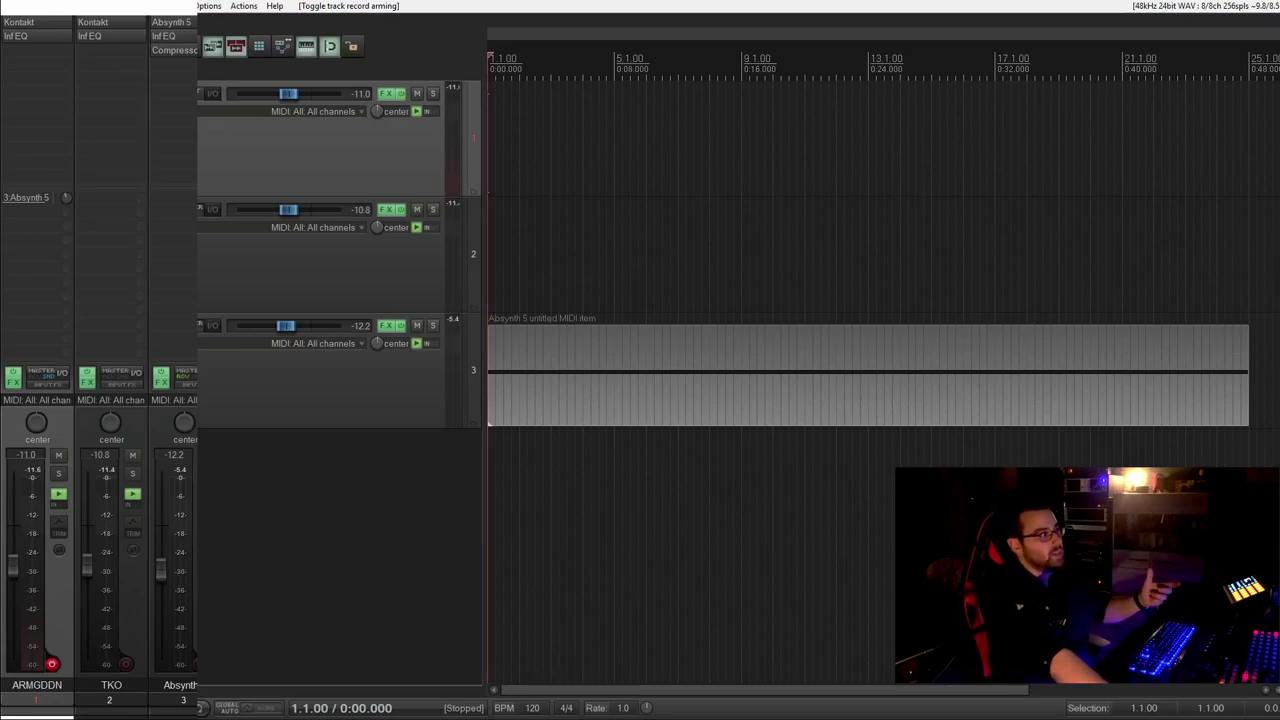
{"action": "left_click", "coordinate": [214, 96]}
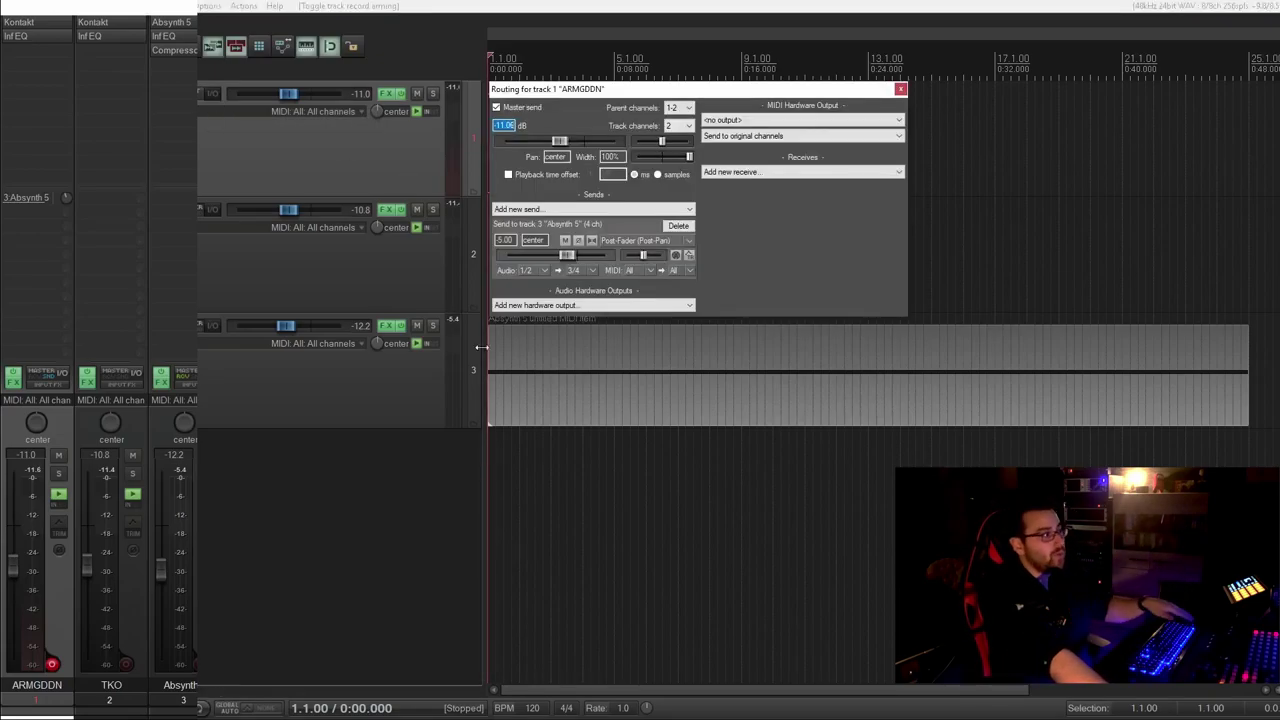
{"action": "left_click", "coordinate": [208, 325]}
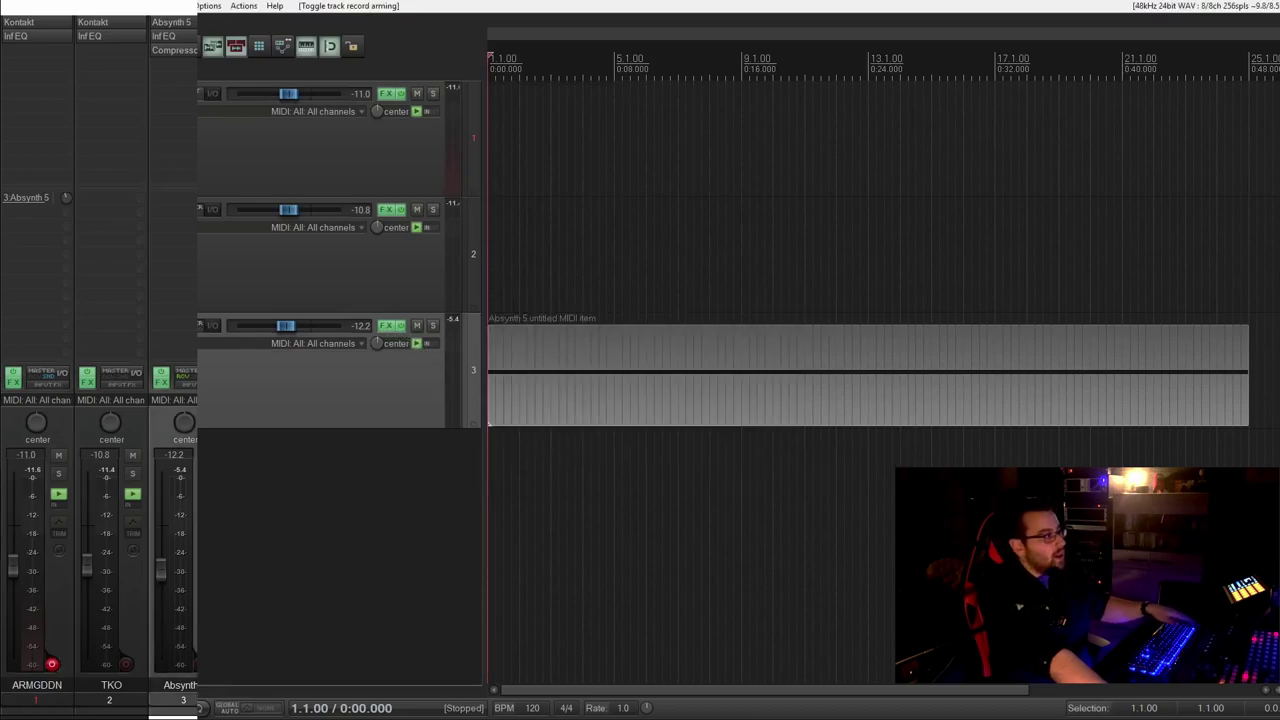
Step: Open the Absynth 5 track's Compressor, start playback and lower the threshold to about -35 dB
{"action": "left_click", "coordinate": [173, 50]}
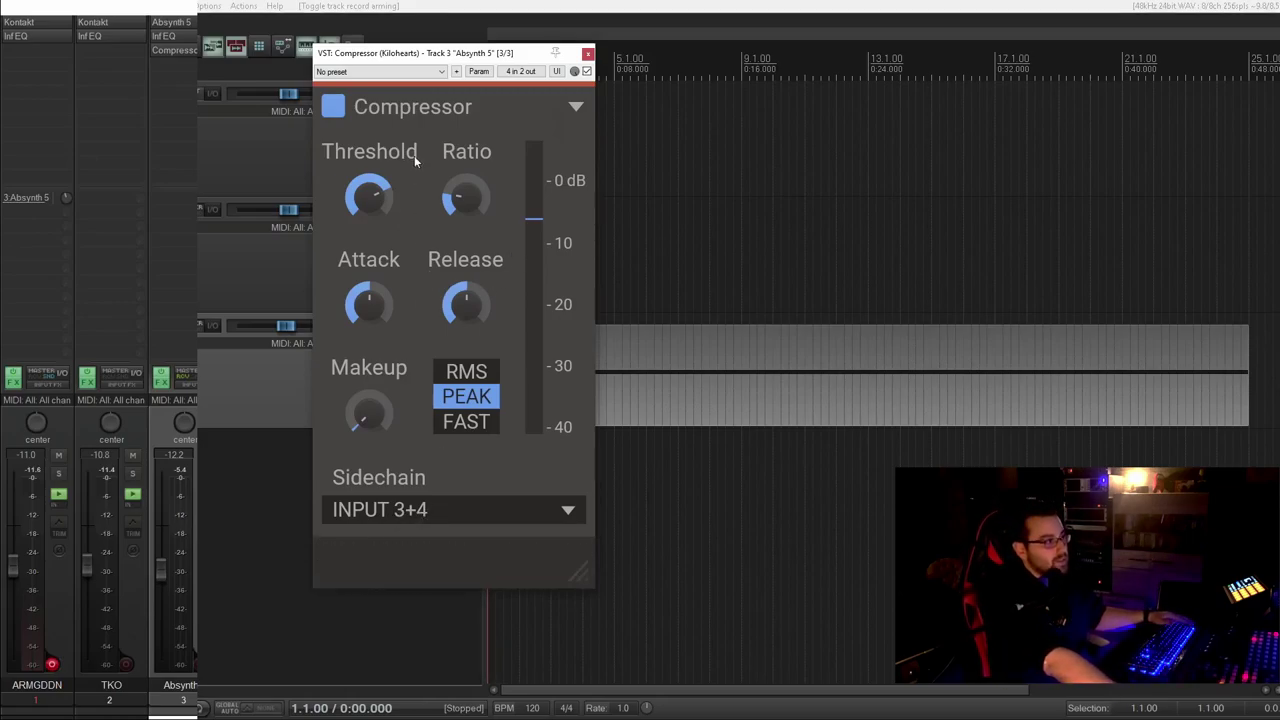
{"action": "left_click_drag", "start_coordinate": [476, 58], "coordinate": [560, 68]}
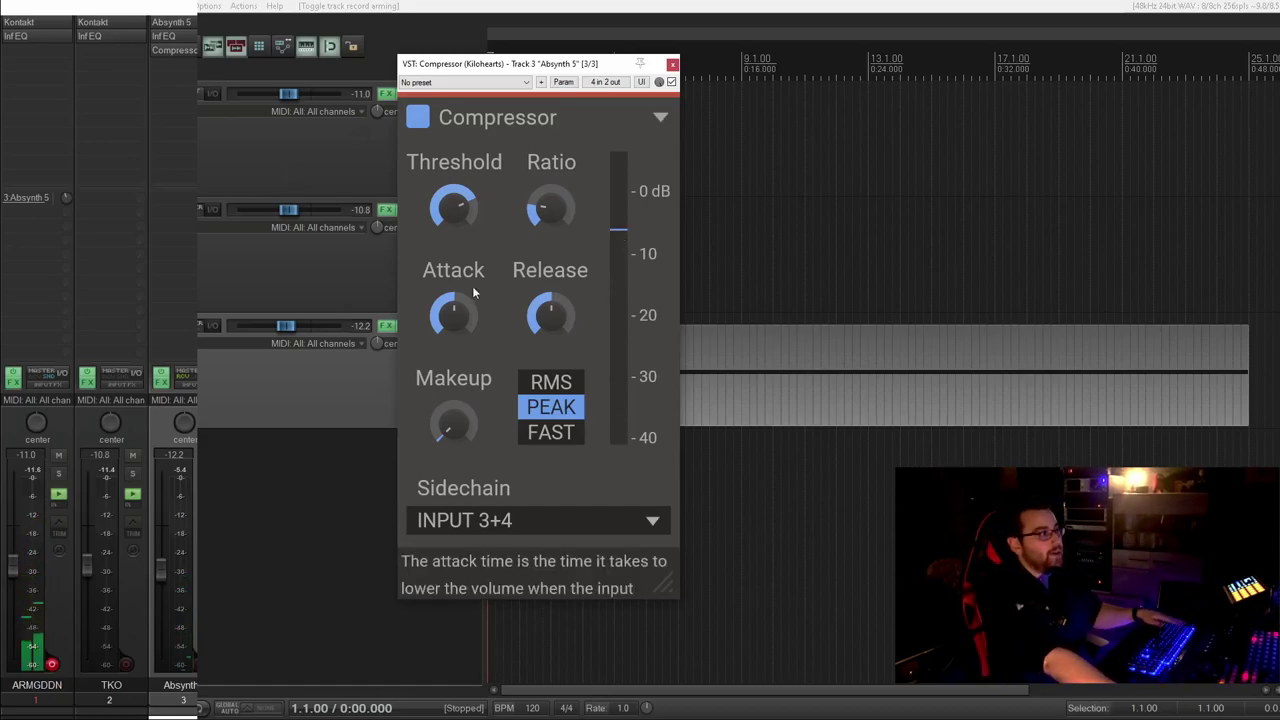
{"action": "left_click_drag", "start_coordinate": [453, 207], "coordinate": [453, 270]}
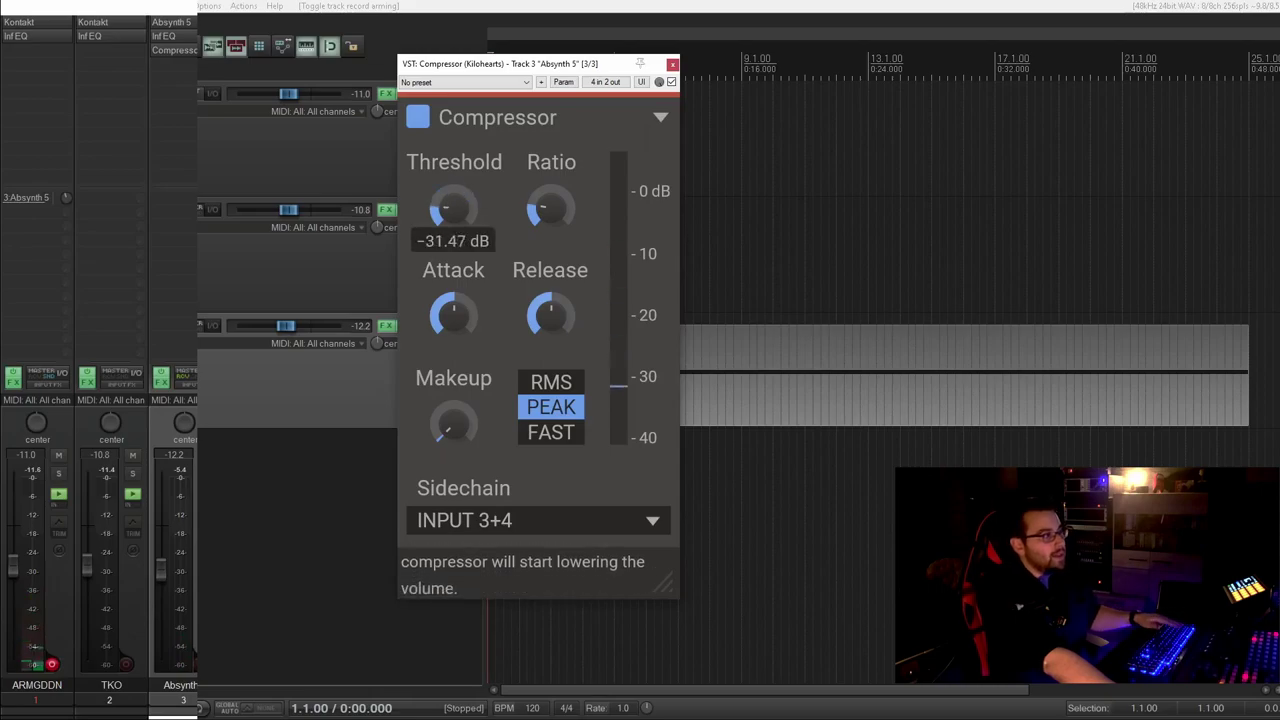
{"action": "key", "text": "space"}
{"action": "left_click_drag", "start_coordinate": [453, 207], "coordinate": [453, 209]}
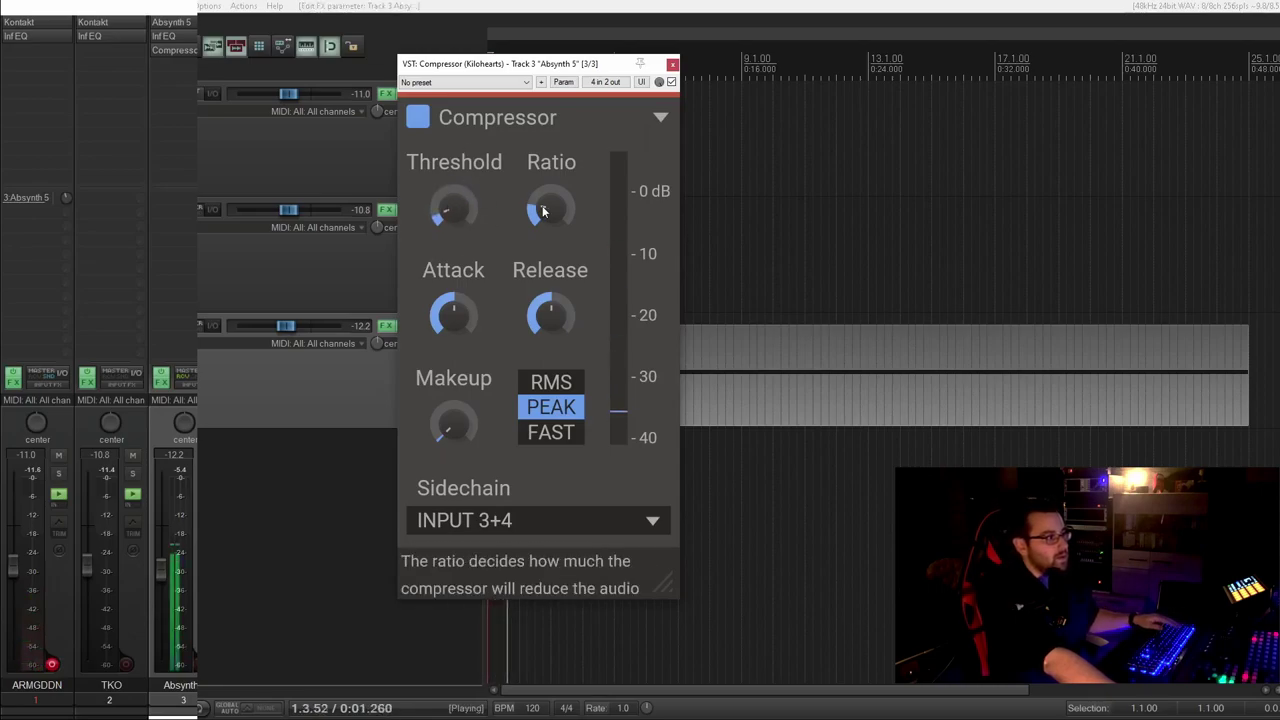
Step: Raise the Compressor's ratio and shorten its attack during playback, leaving the plugin closed and the transport stopped
{"action": "left_click_drag", "start_coordinate": [543, 211], "coordinate": [543, 172]}
{"action": "left_click_drag", "start_coordinate": [451, 318], "coordinate": [450, 359]}
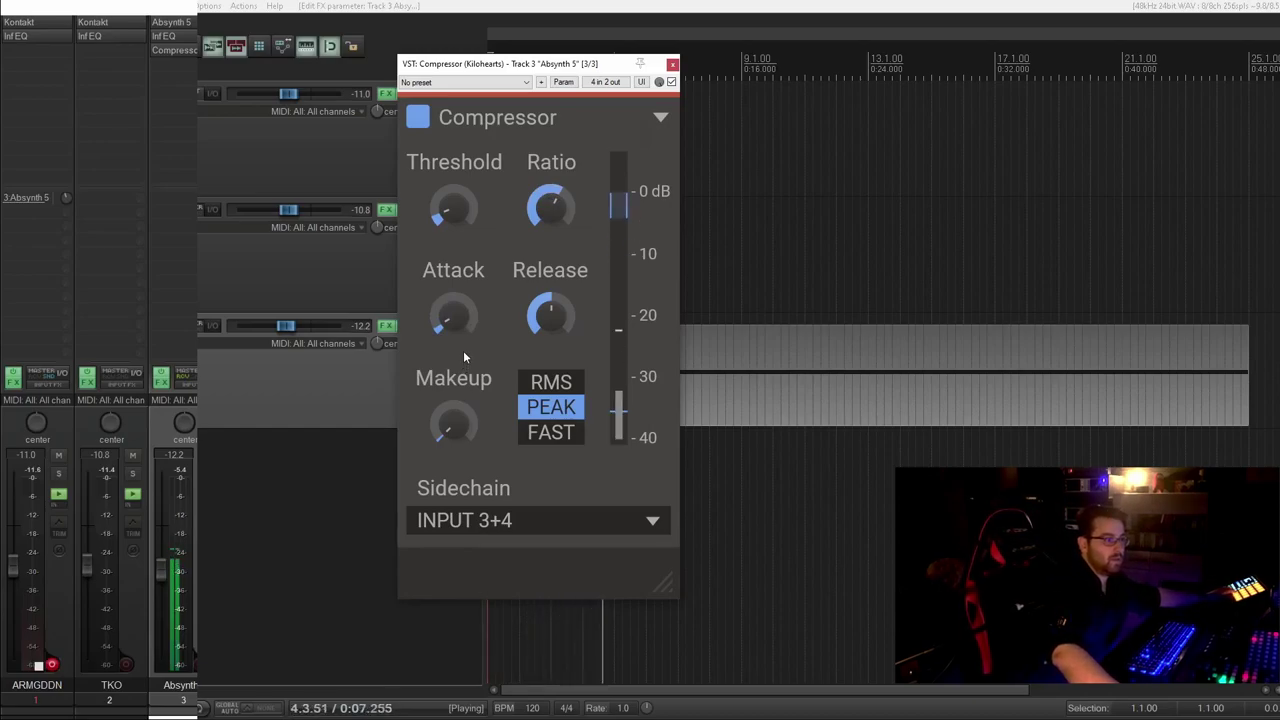
{"action": "left_click", "coordinate": [672, 65]}
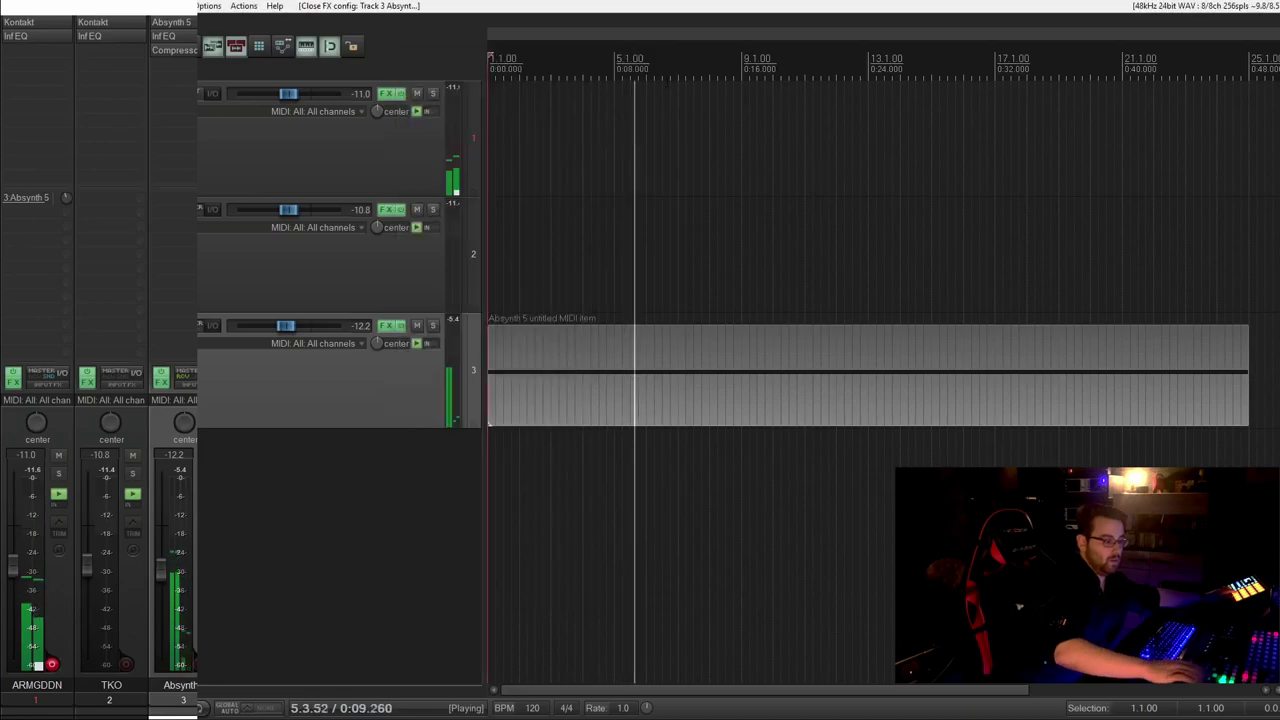
{"action": "key", "text": "space"}
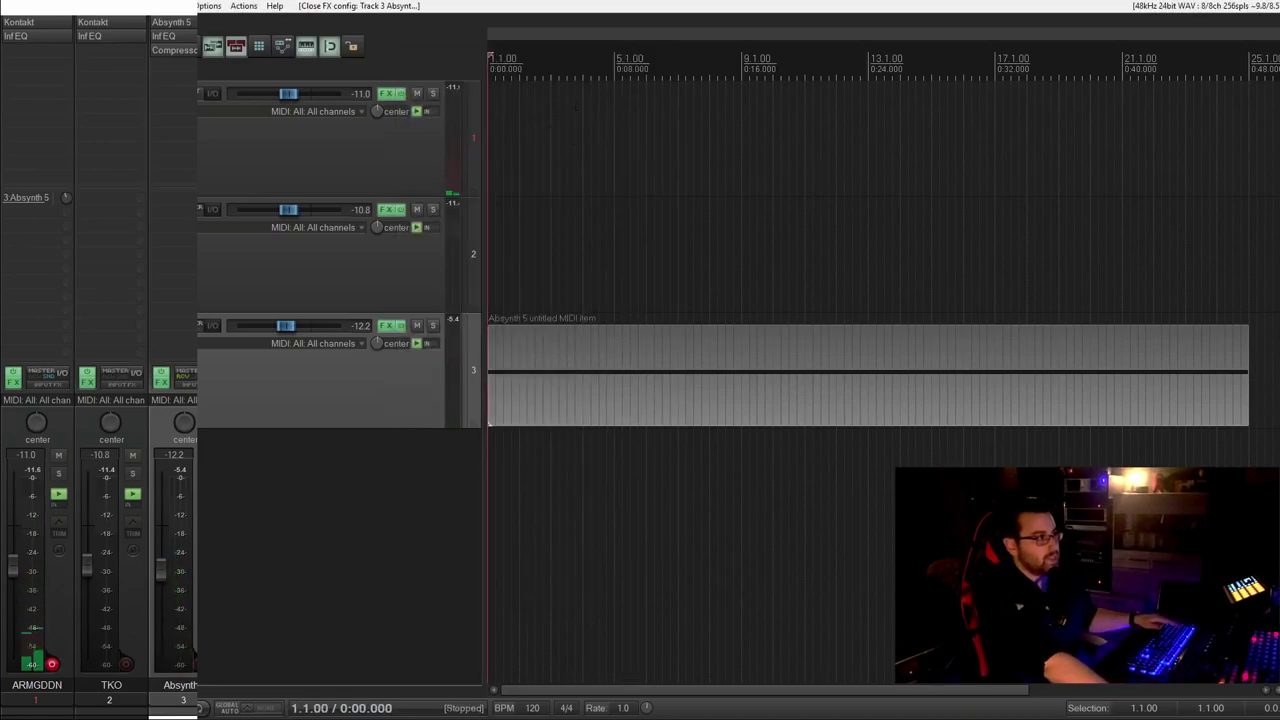
Step: Insert a new MIDI item spanning 1.1.00 to 9.1.00, move it onto the ARMGDDN track and open it for editing
{"action": "left_click_drag", "start_coordinate": [742, 101], "coordinate": [488, 98]}
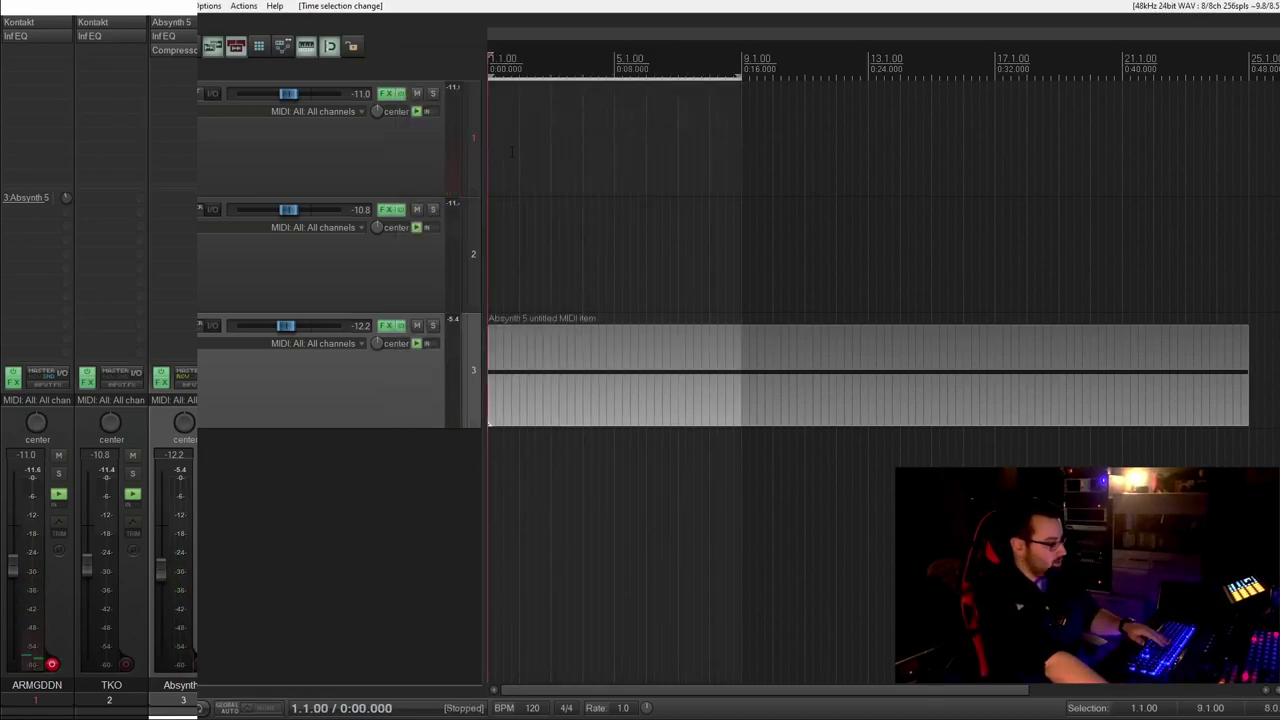
{"action": "key", "text": "ctrl+m"}
{"action": "left_click_drag", "start_coordinate": [586, 352], "coordinate": [551, 145]}
{"action": "double_click", "coordinate": [550, 145]}
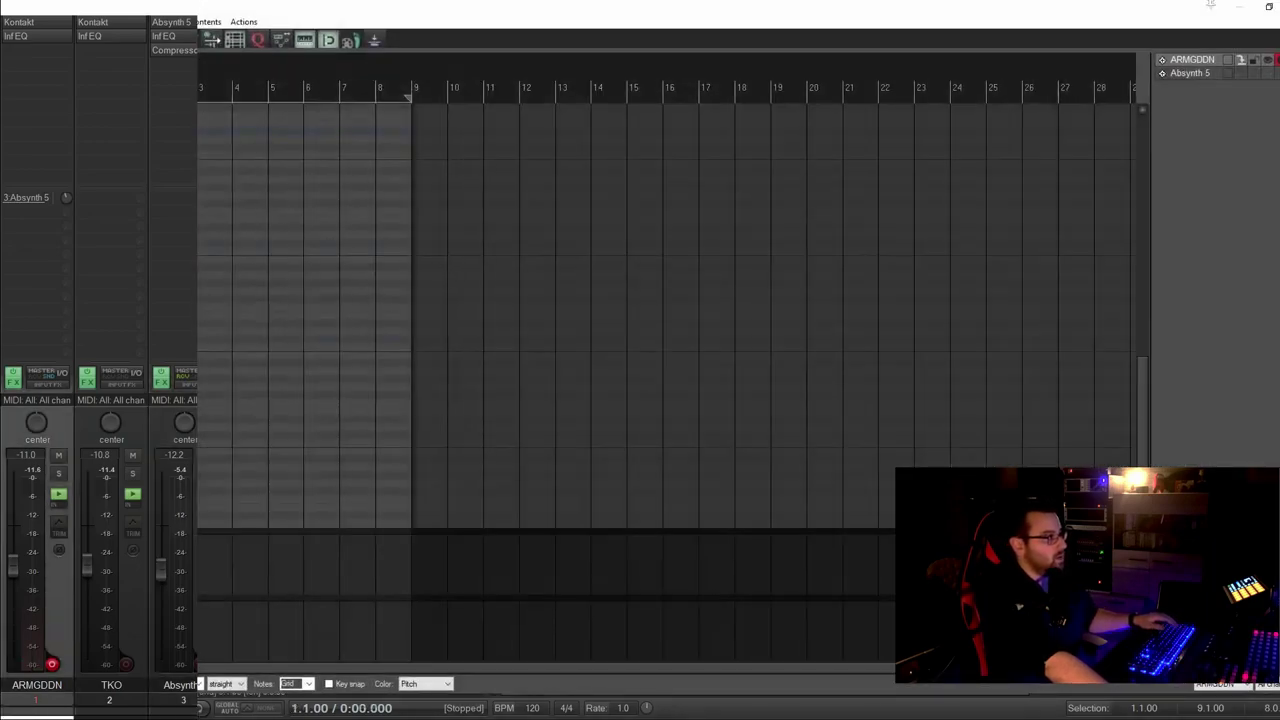
Step: Fill the ARMGDDN MIDI item with consecutive one-bar C3 notes, close the editor and clear the time selection
{"action": "key", "text": "i"}
{"action": "key", "text": "i"}
{"action": "key", "text": "i"}
{"action": "key", "text": "i"}
{"action": "key", "text": "i"}
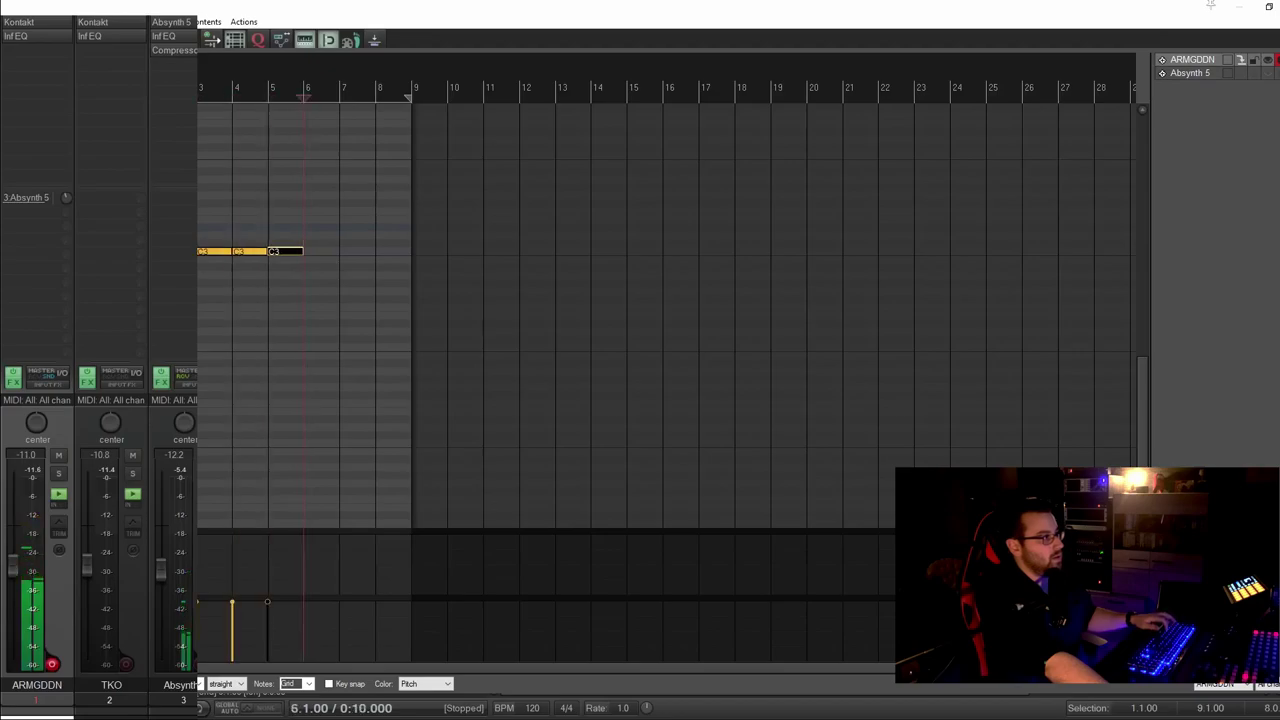
{"action": "key", "text": "ctrl+v"}
{"action": "key", "text": "ctrl+v"}
{"action": "key", "text": "ctrl+v"}
{"action": "key", "text": "Escape"}
{"action": "key", "text": "w"}
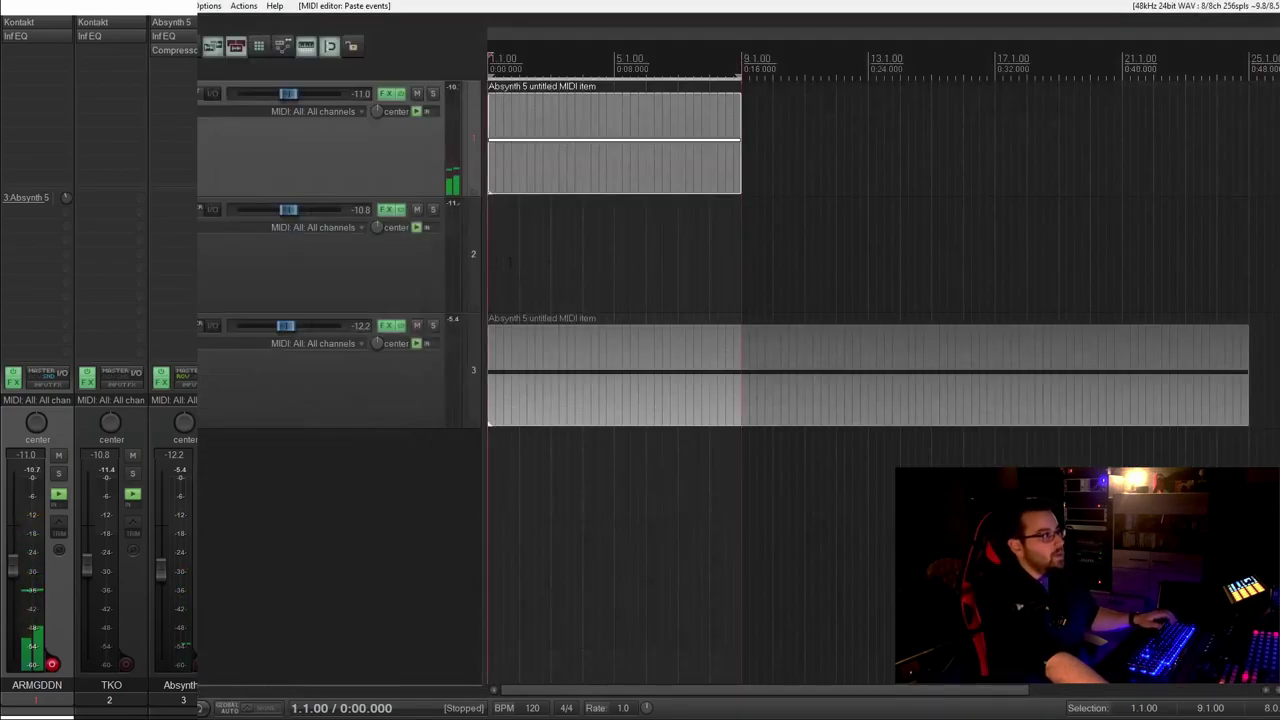
{"action": "key", "text": "Escape"}
Step: Solo the Absynth 5 track and play from the start with its Compressor open to examine the ducking on the meter
{"action": "left_click", "coordinate": [519, 177]}
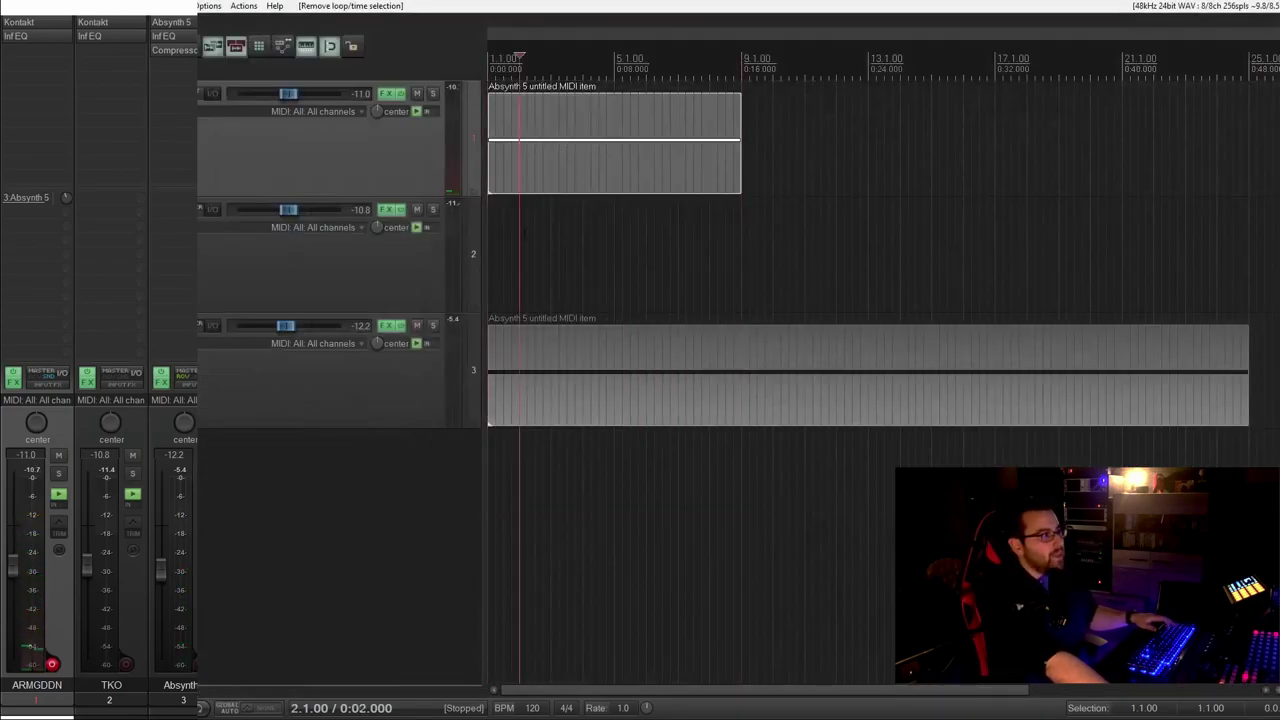
{"action": "key", "text": "Home"}
{"action": "left_click", "coordinate": [432, 328]}
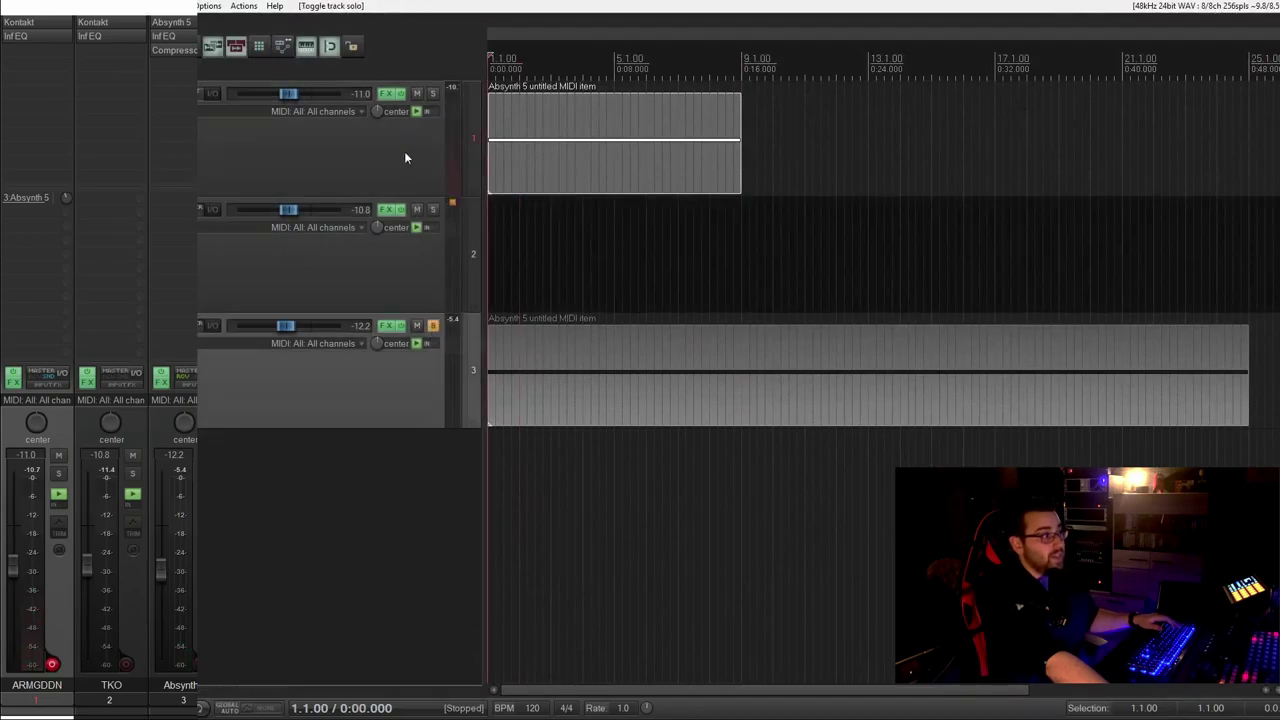
{"action": "key", "text": "space"}
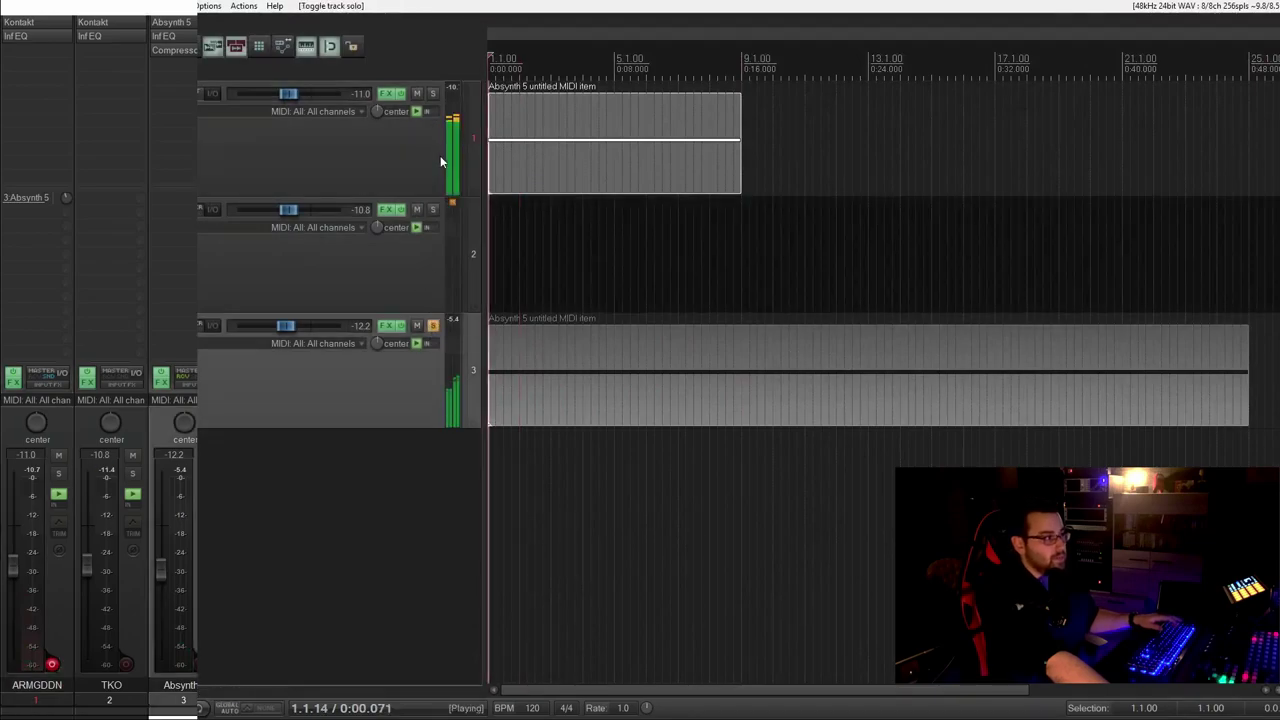
{"action": "left_click", "coordinate": [387, 325]}
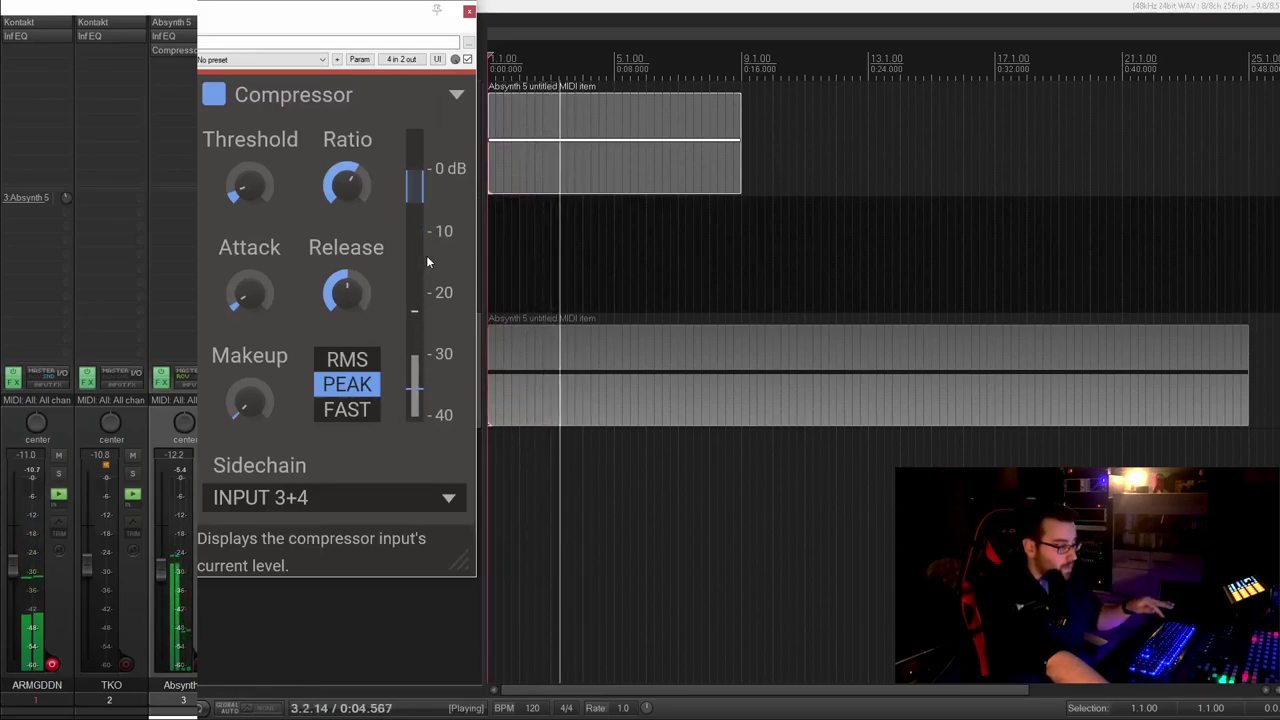
{"action": "key", "text": "space"}
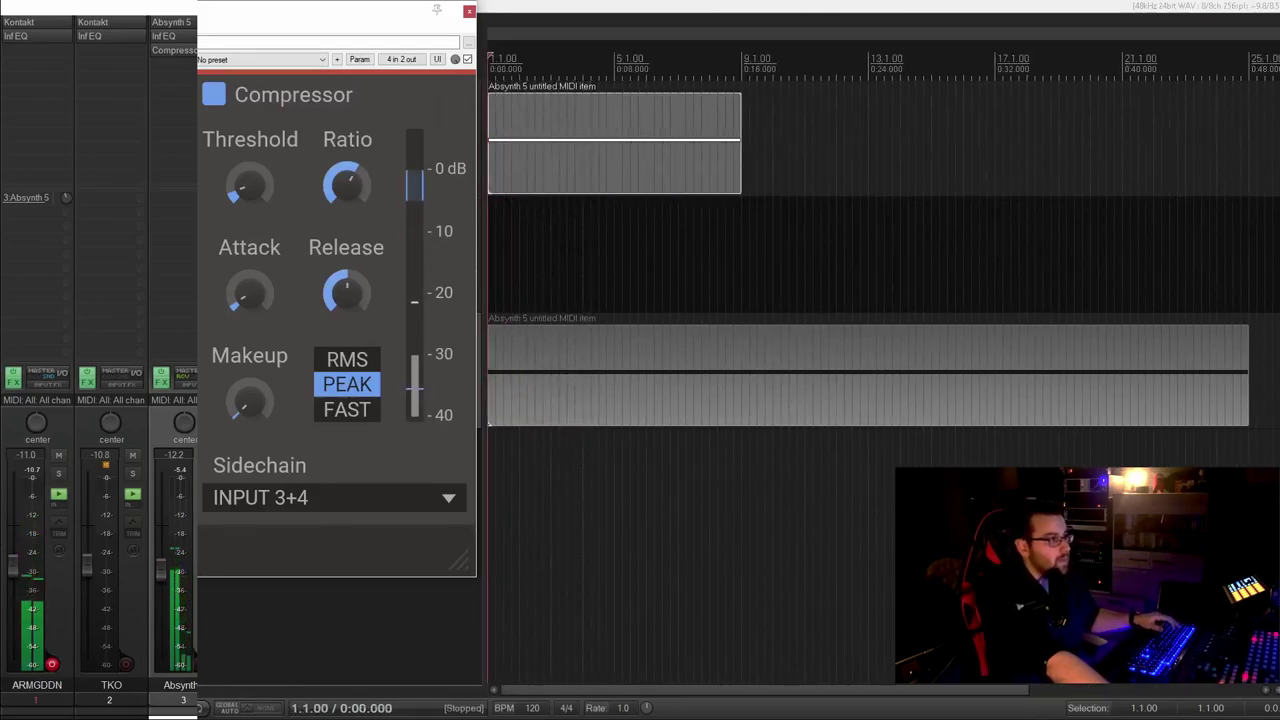
{"action": "scroll", "coordinate": [616, 291], "scroll_direction": "up", "scroll_amount": 5}
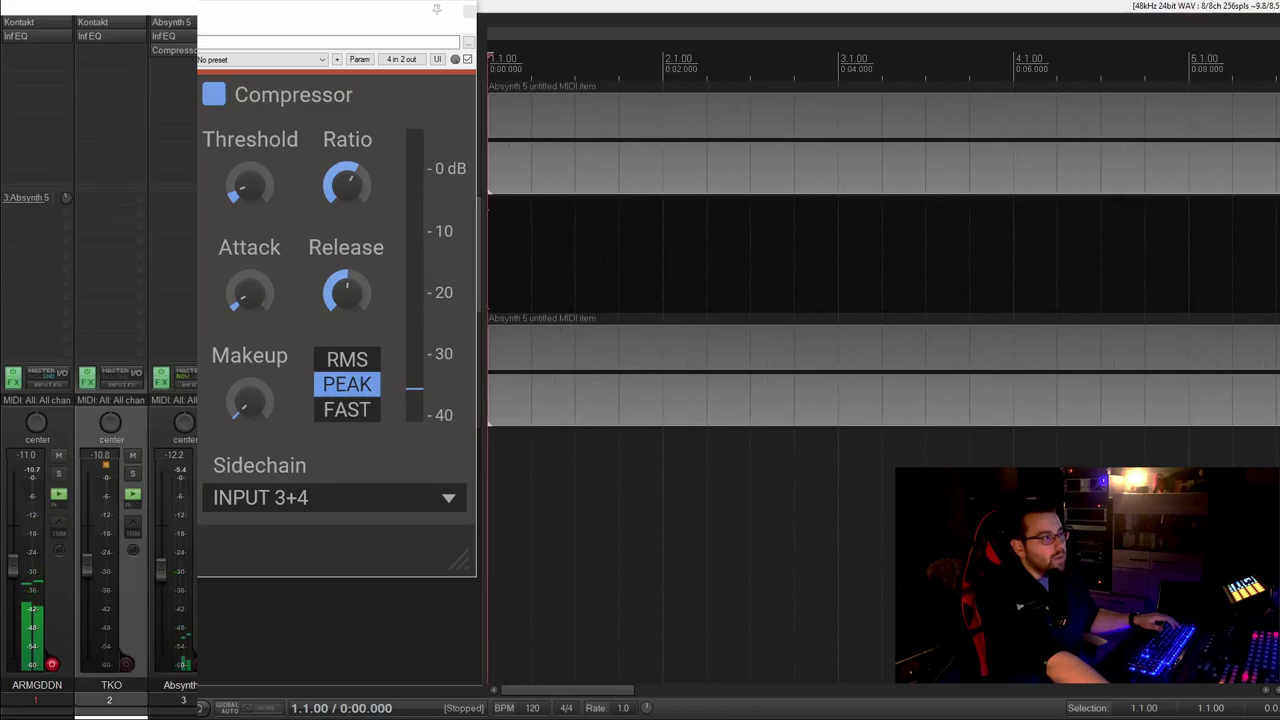
{"action": "key", "text": "space"}
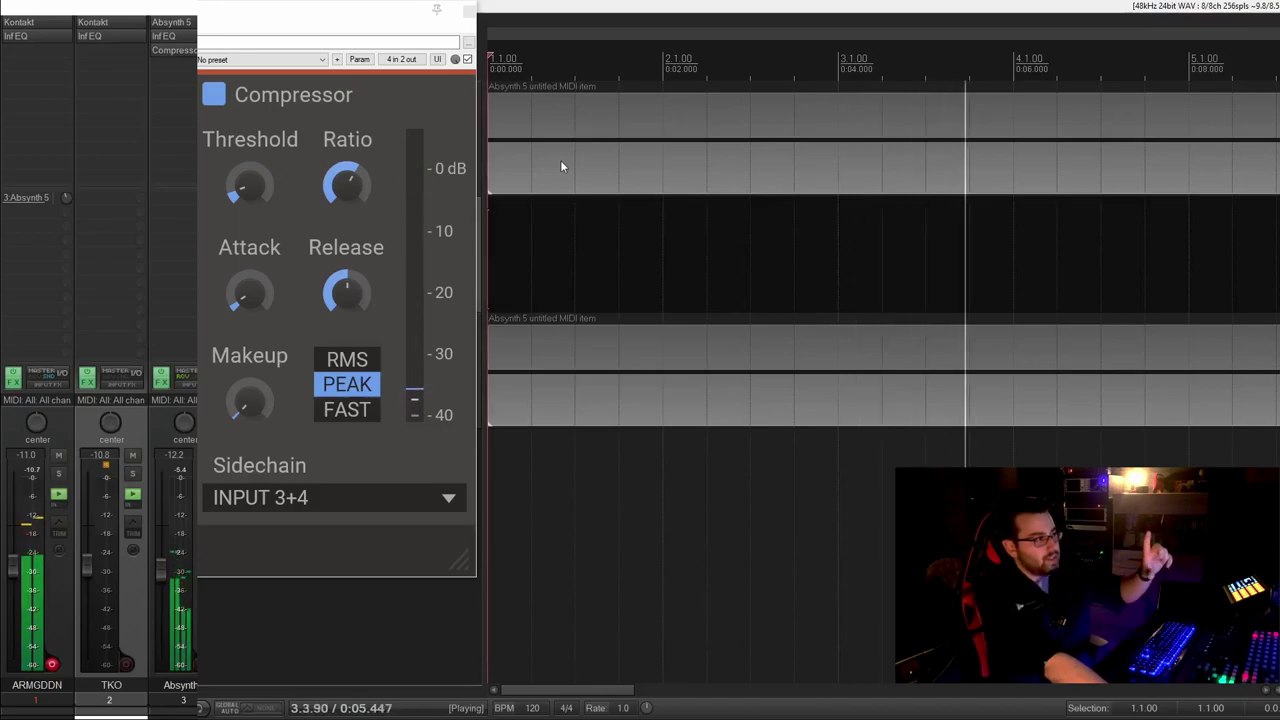
{"action": "key", "text": "space"}
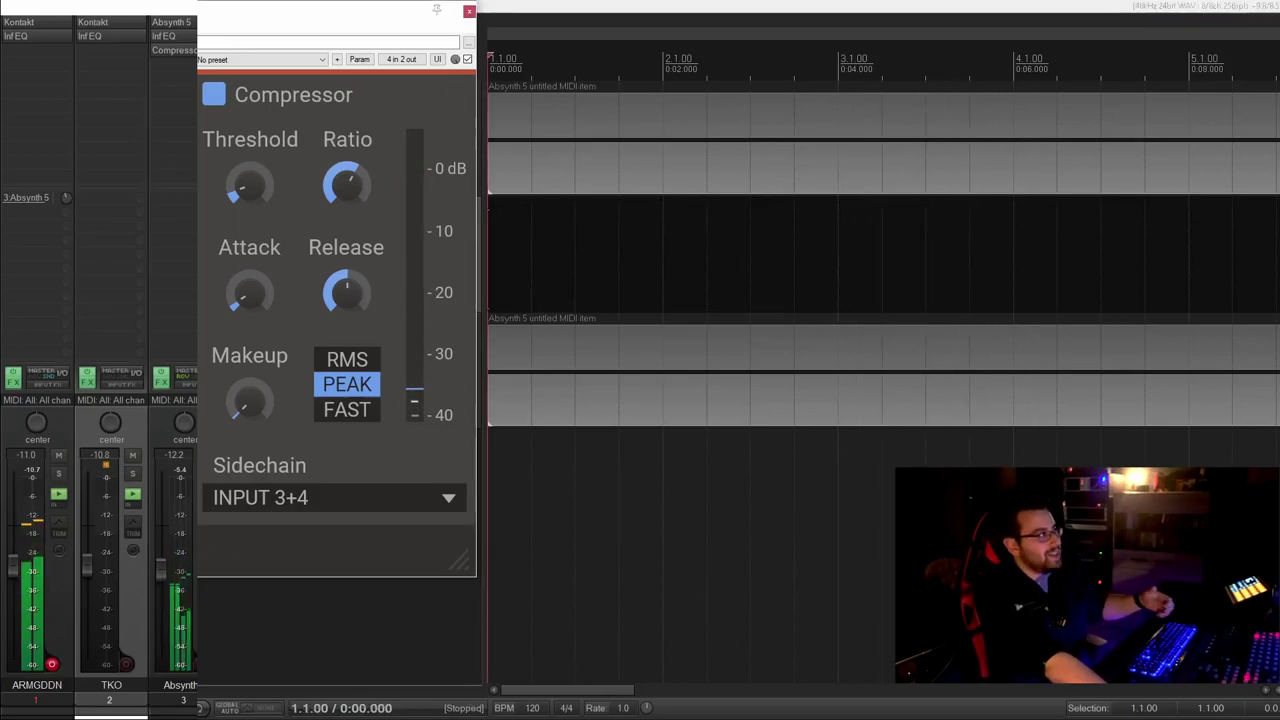
{"action": "key", "text": "Escape"}
Step: Examine the Absynth 5 track's spectrum in its InfEQ during playback, and unsolo the track
{"action": "left_click", "coordinate": [171, 36]}
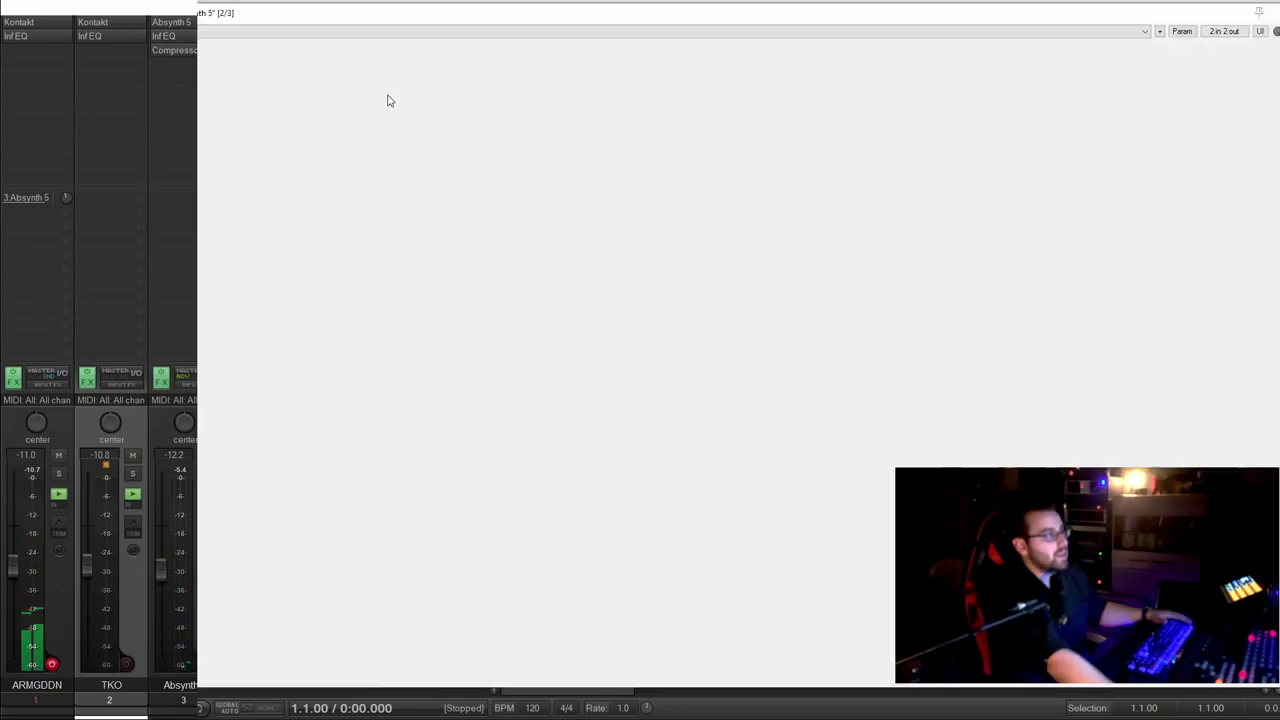
{"action": "key", "text": "space"}
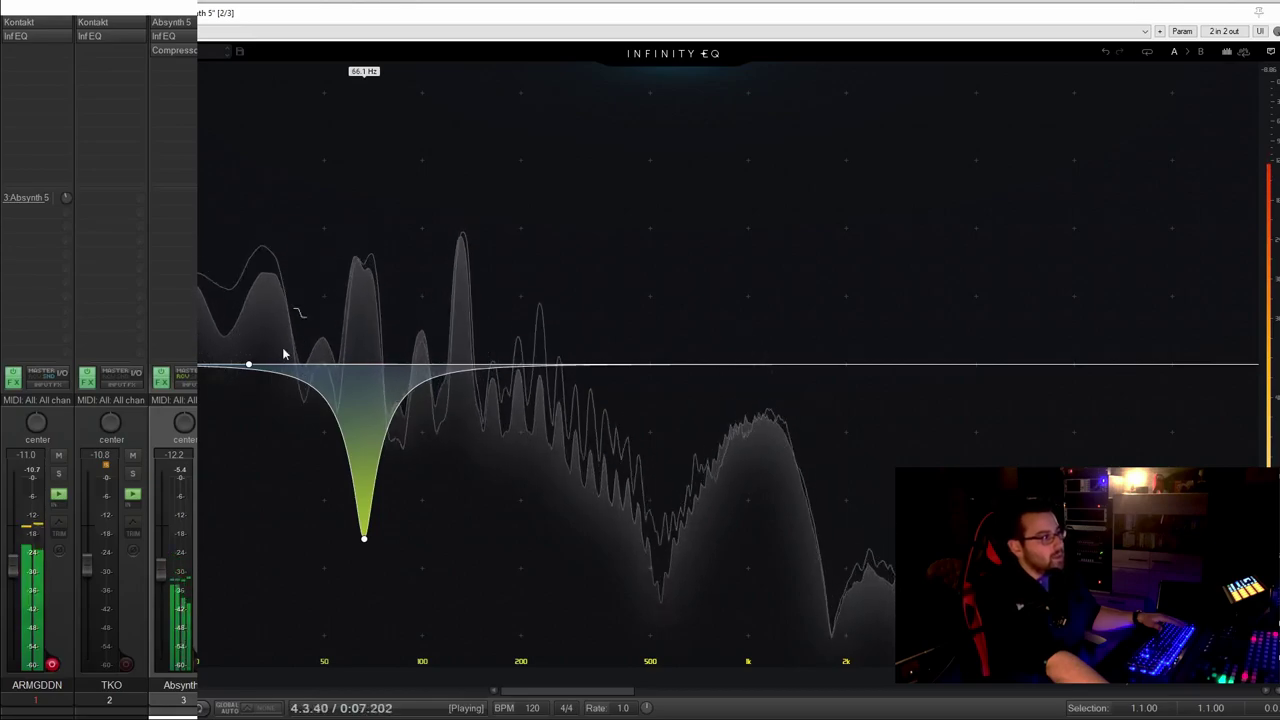
{"action": "key", "text": "Escape"}
{"action": "key", "text": "space"}
{"action": "left_click", "coordinate": [434, 327]}
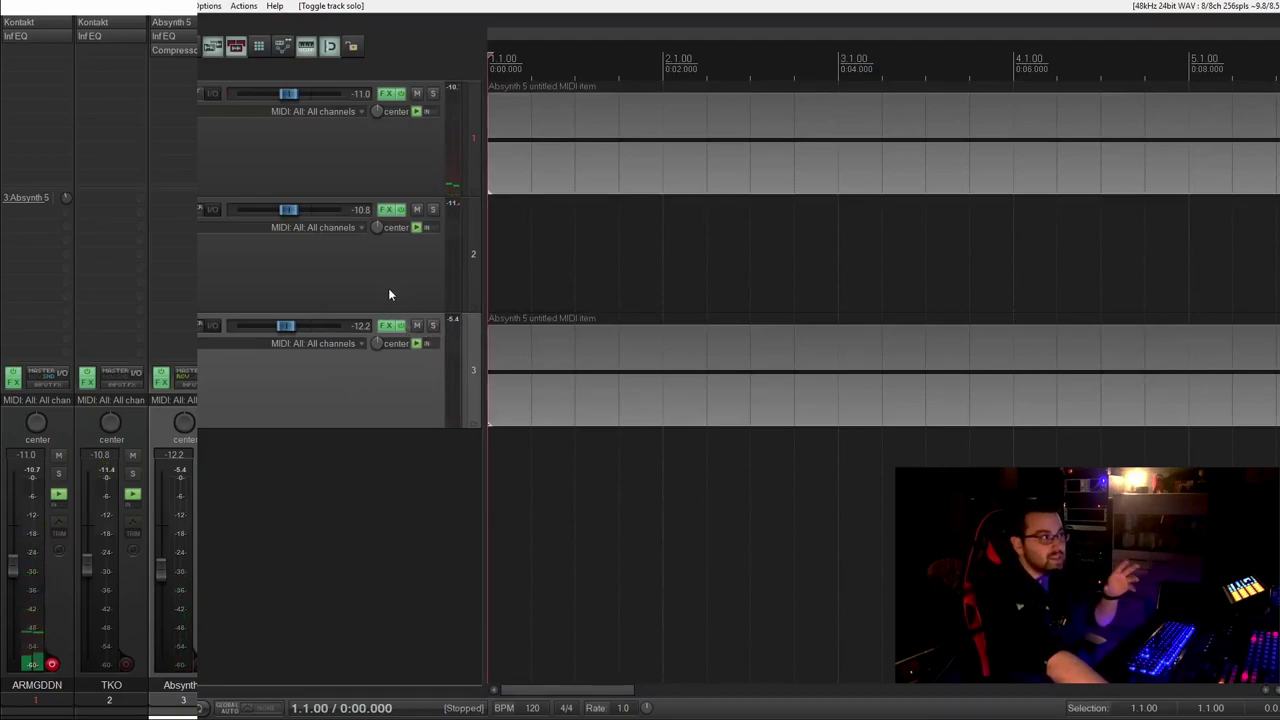
Step: Copy the ARMGDDN track's MIDI item onto the TKO track and align it to the project start
{"action": "left_click", "coordinate": [523, 177]}
{"action": "left_click", "coordinate": [532, 251]}
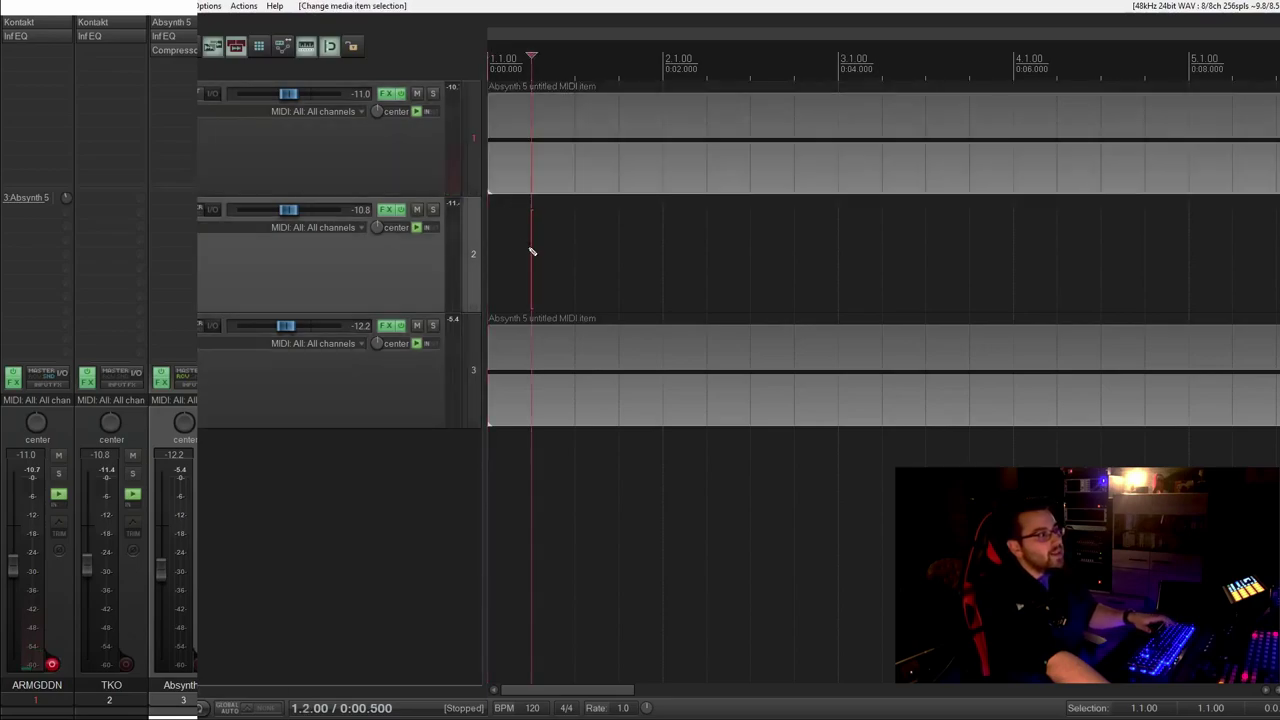
{"action": "key", "text": "ctrl+v"}
{"action": "key", "text": "Home"}
{"action": "left_click_drag", "start_coordinate": [613, 263], "coordinate": [569, 263]}
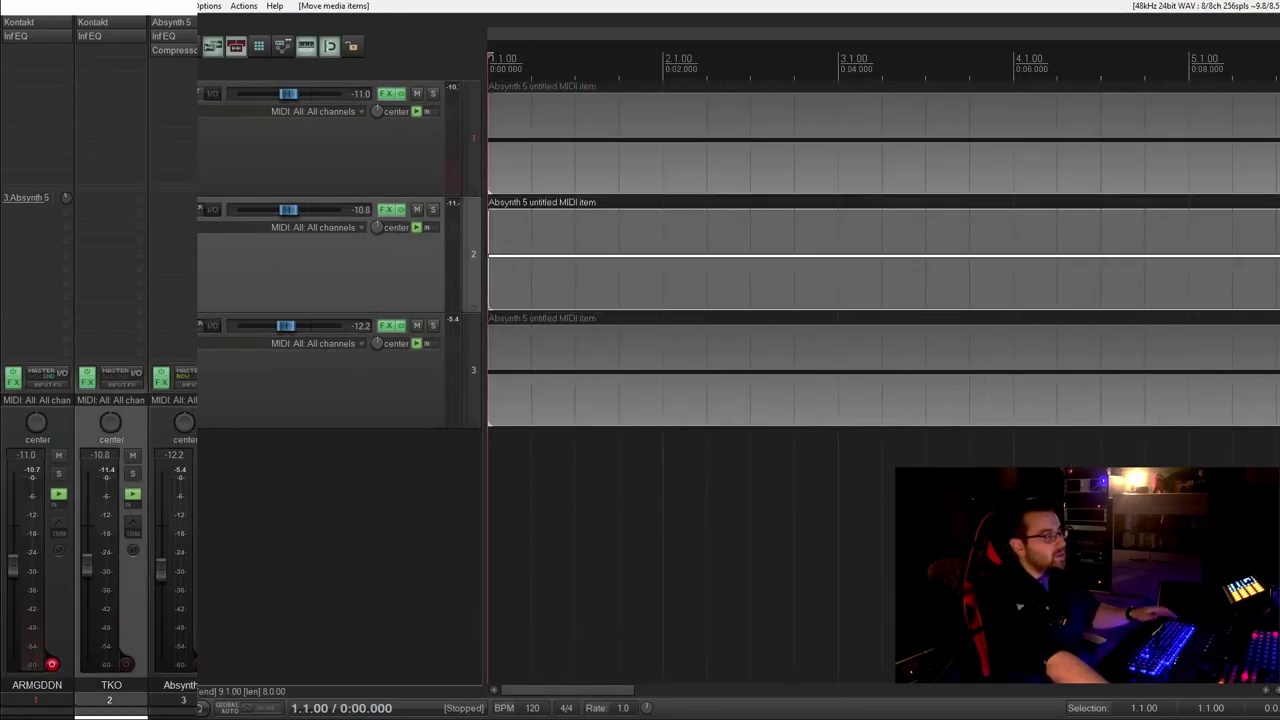
Step: Add a send from the TKO track to the Absynth 5 track with its destination audio on channels 3/4
{"action": "left_click", "coordinate": [212, 209]}
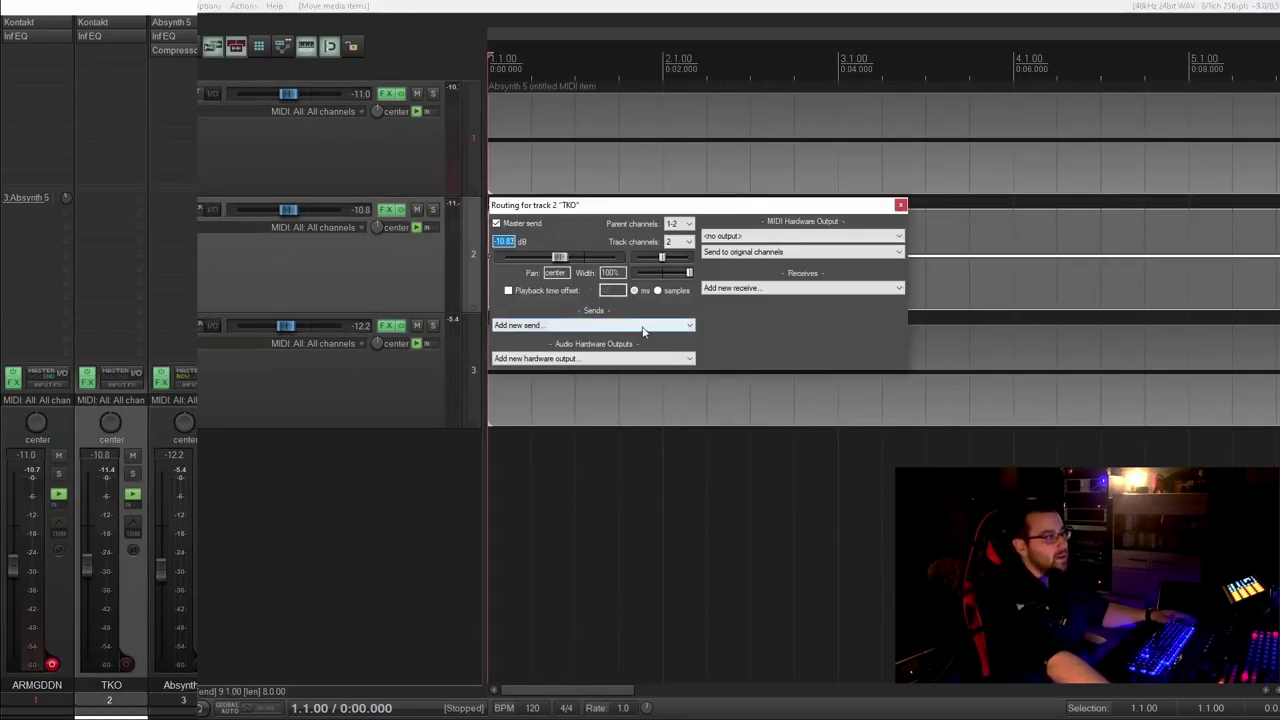
{"action": "left_click", "coordinate": [643, 325]}
{"action": "left_click", "coordinate": [634, 349]}
{"action": "left_click", "coordinate": [210, 213]}
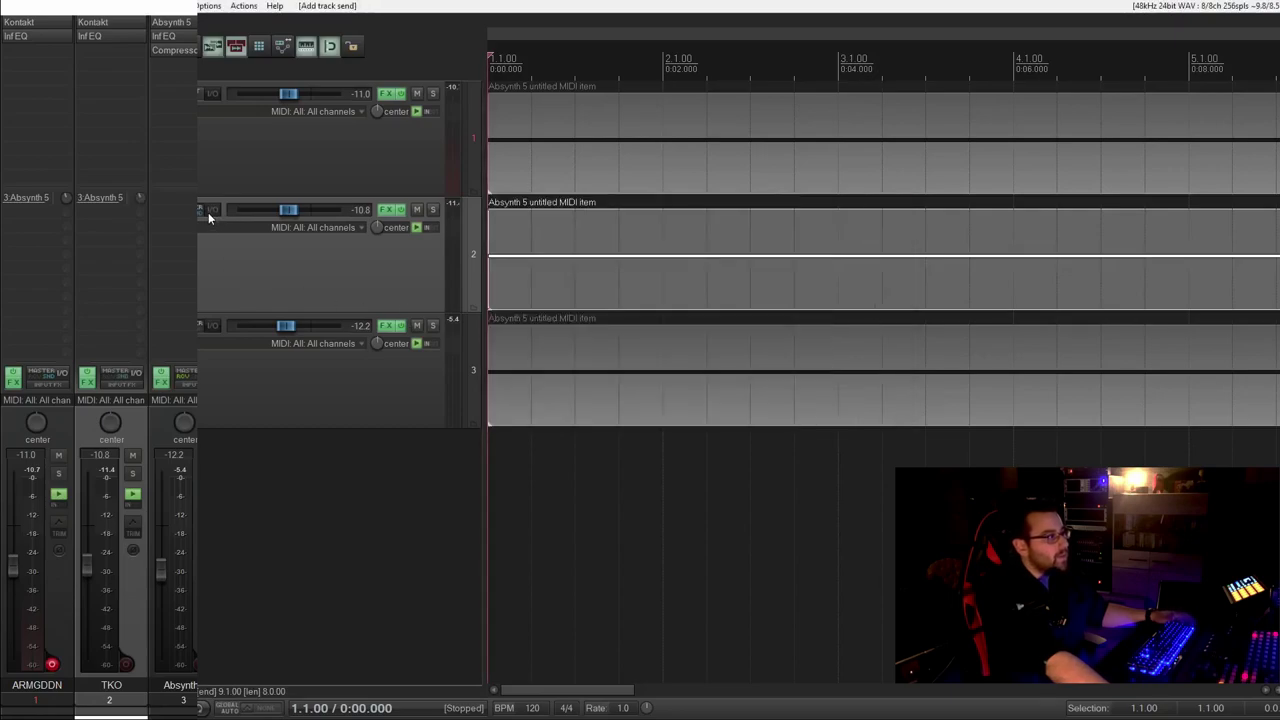
{"action": "left_click", "coordinate": [209, 213]}
{"action": "left_click", "coordinate": [578, 387]}
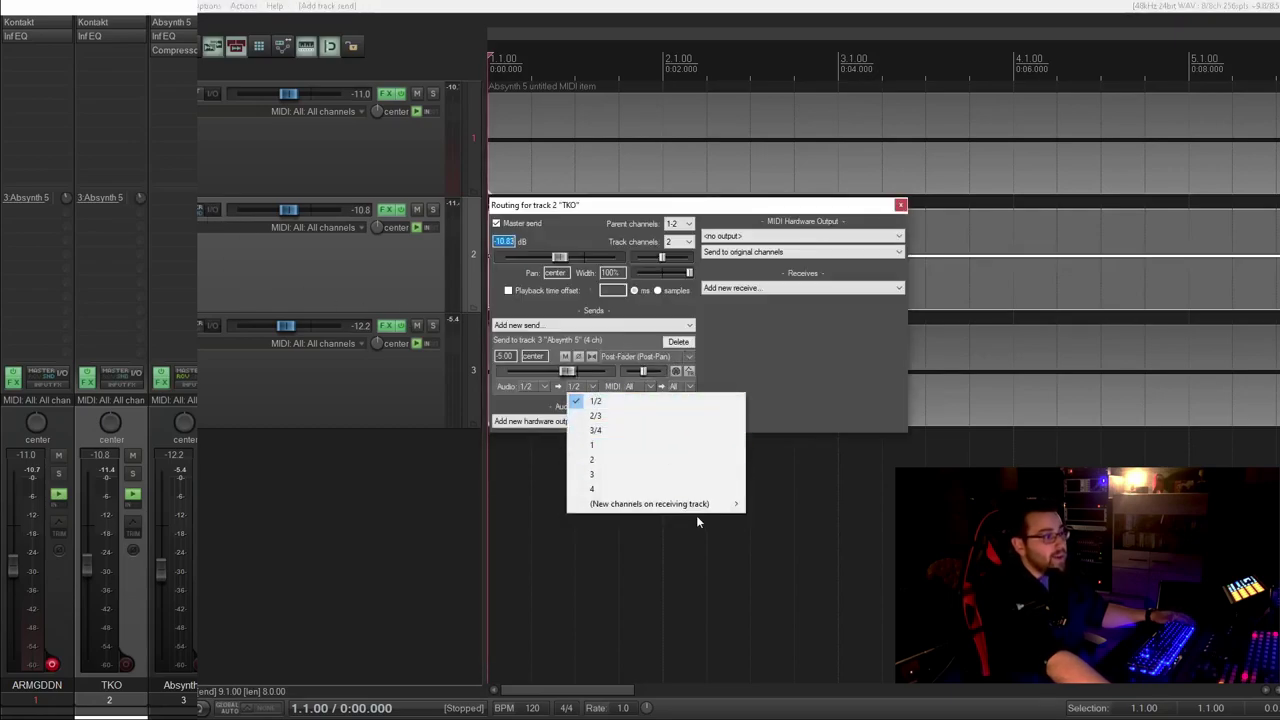
{"action": "left_click", "coordinate": [600, 430]}
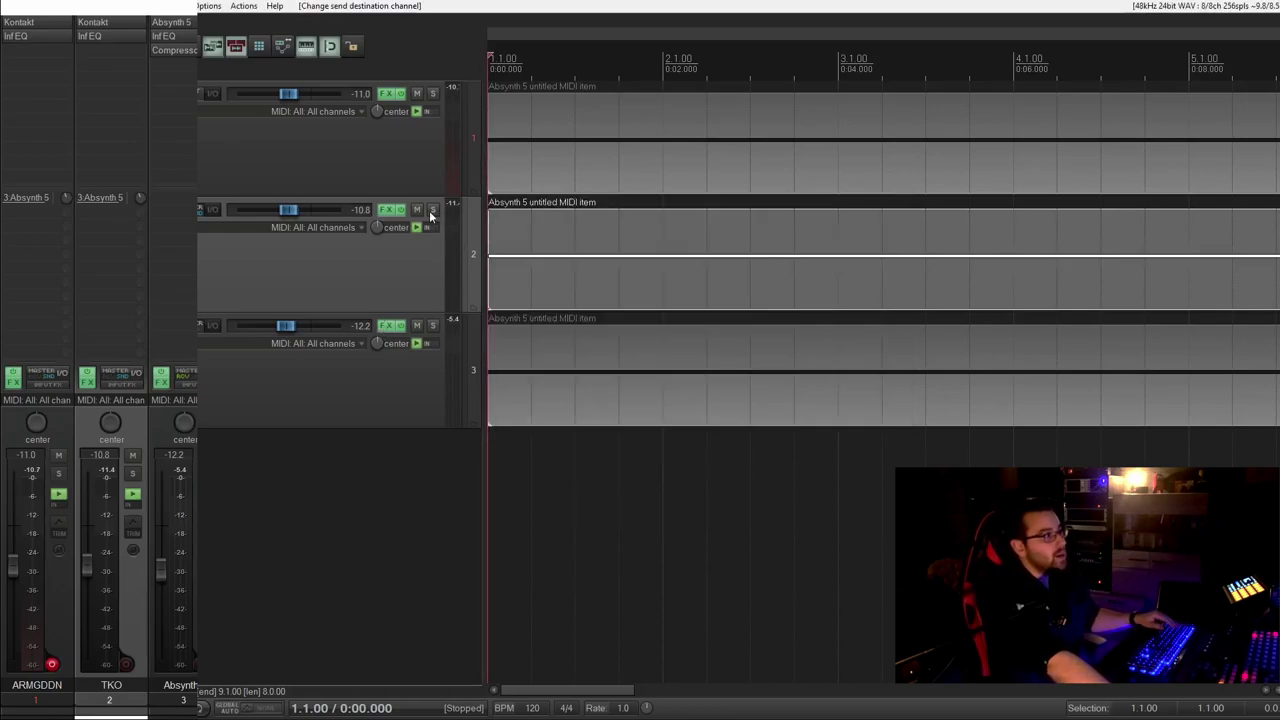
Step: Mute and record-disarm the ARMGDDN track, audition the TKO ducking with Absynth 5 soloed, and unsolo it
{"action": "left_click", "coordinate": [418, 95]}
{"action": "left_click", "coordinate": [368, 282]}
{"action": "key", "text": "space"}
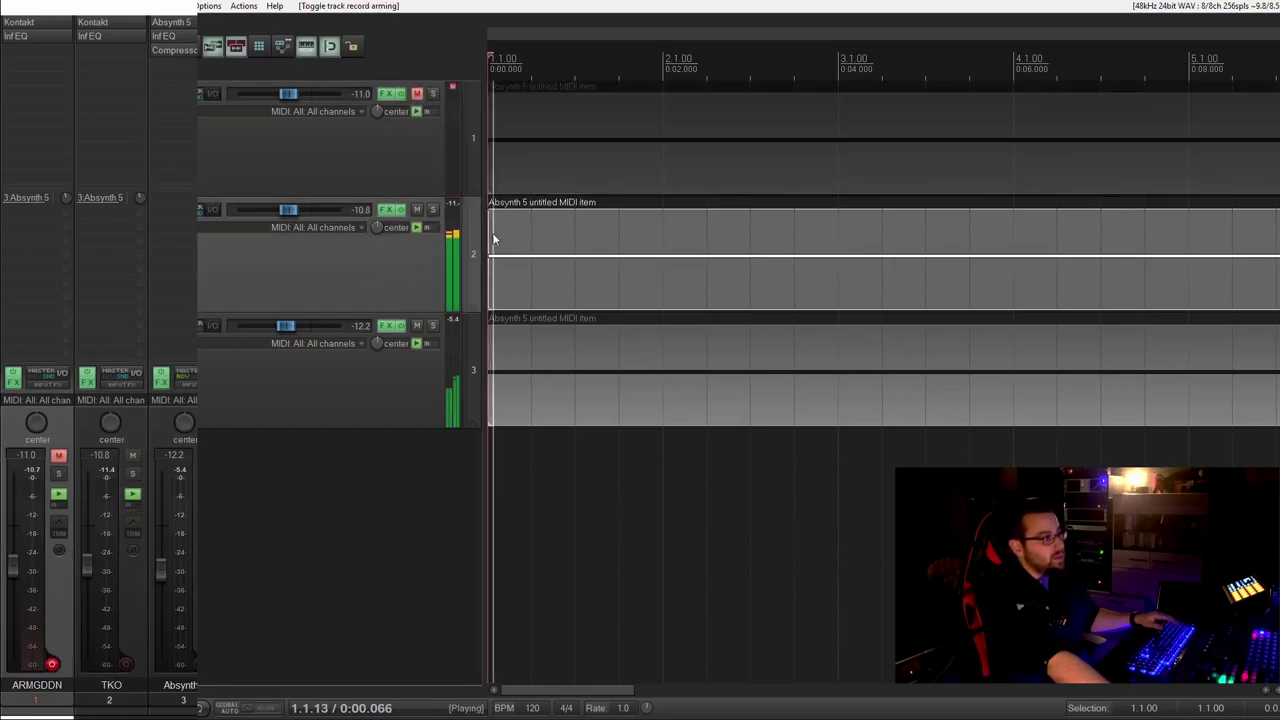
{"action": "left_click", "coordinate": [432, 326]}
{"action": "key", "text": "space"}
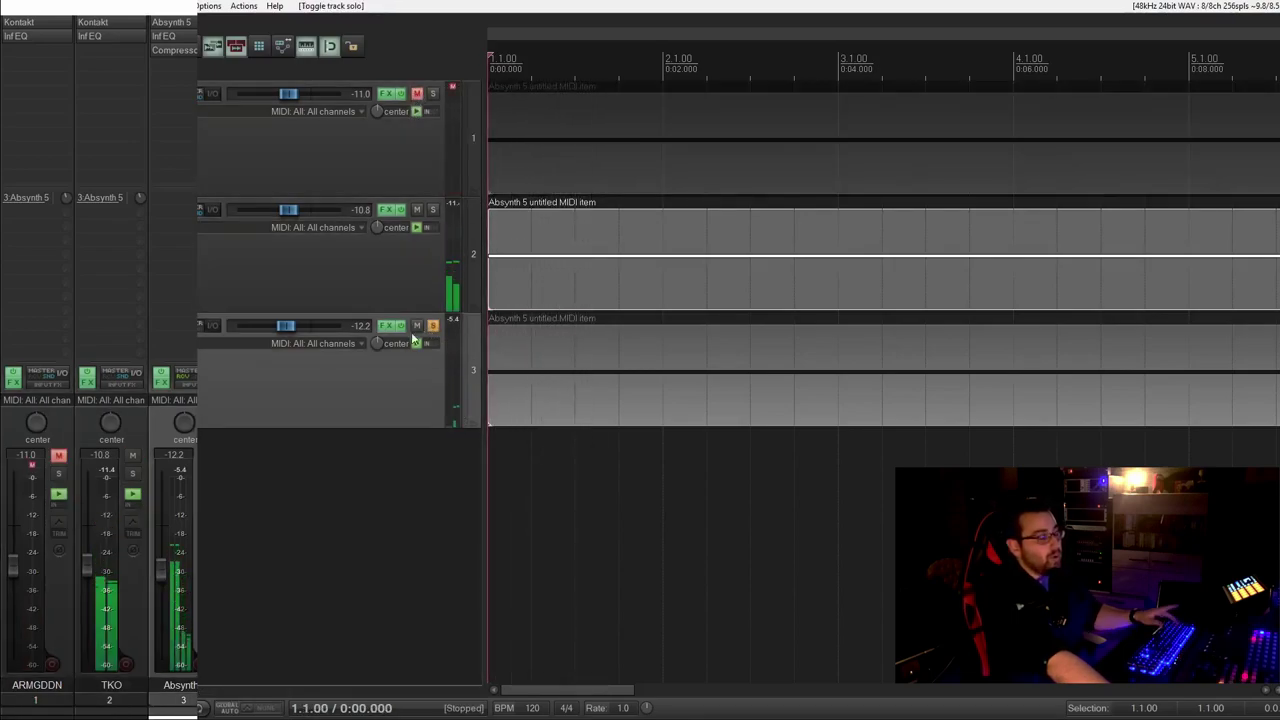
{"action": "left_click", "coordinate": [432, 326]}
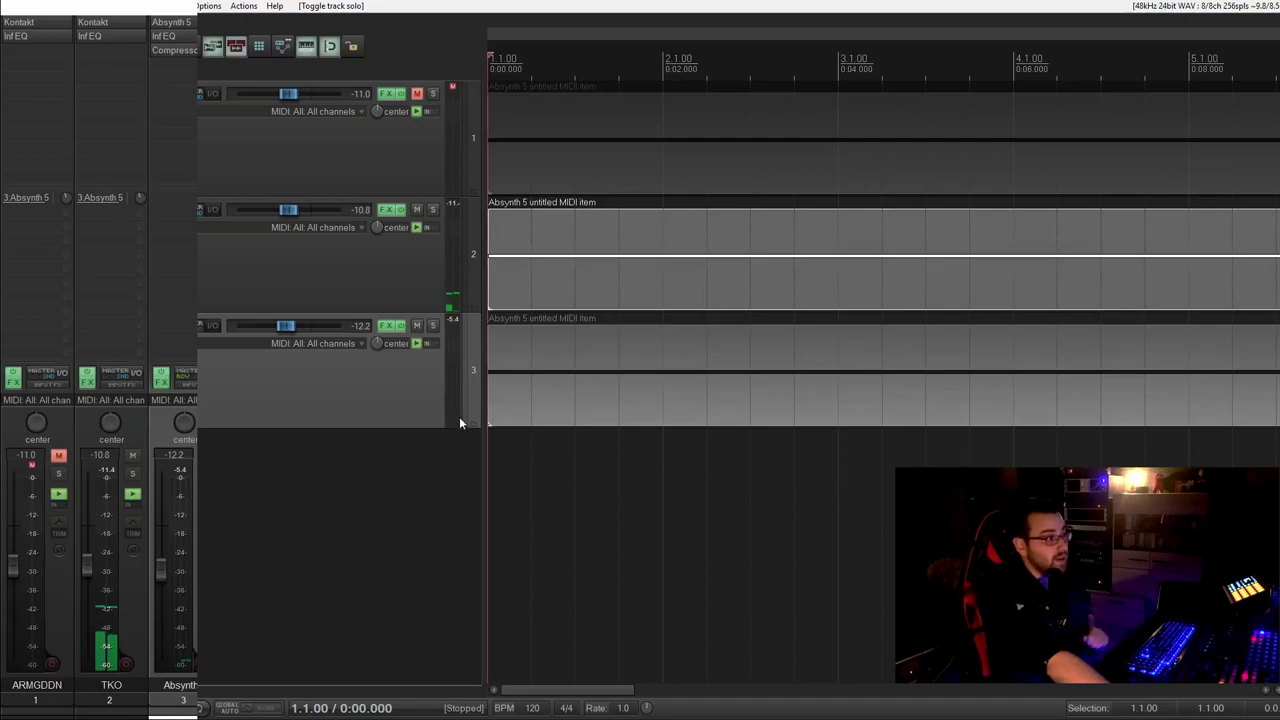
{"action": "scroll", "coordinate": [424, 476], "scroll_direction": "up", "scroll_amount": 3}
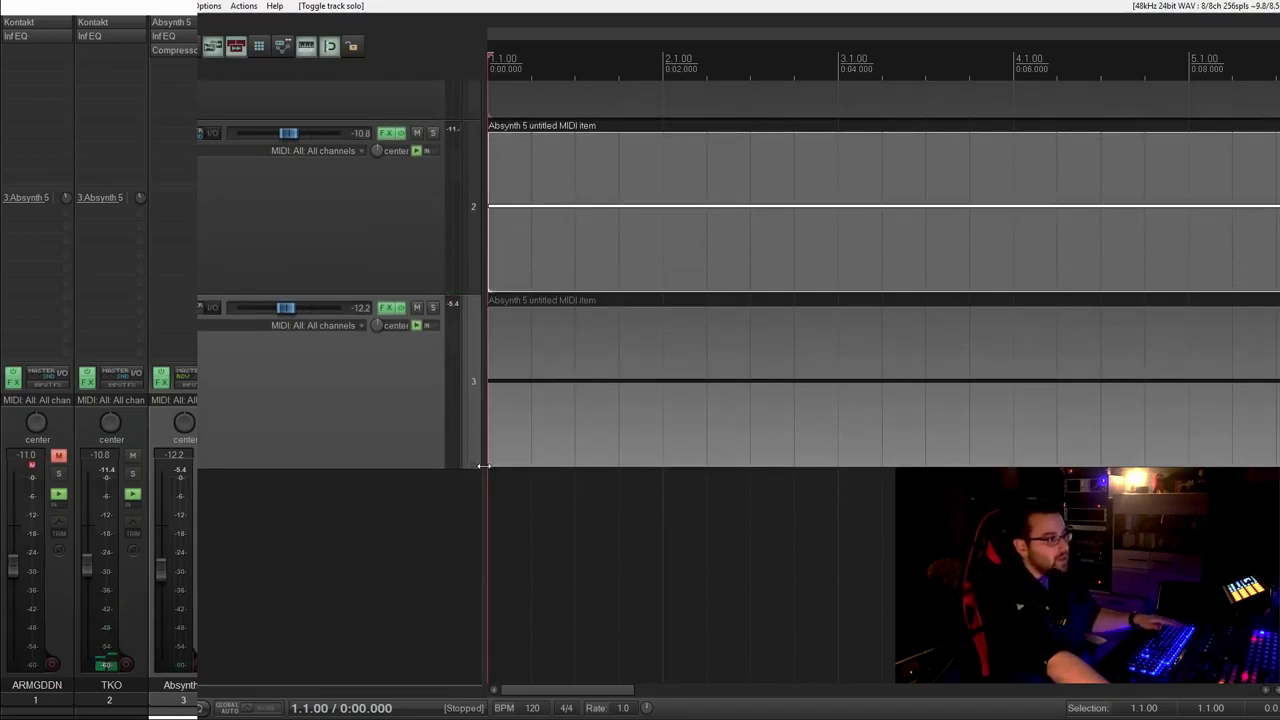
Step: Play the TKO and Absynth 5 tracks together and watch the Absynth 5 meter respond to the ducking
{"action": "mouse_move", "coordinate": [485, 468]}
{"action": "left_mouse_down"}
{"action": "mouse_move", "coordinate": [525, 472]}
{"action": "mouse_move", "coordinate": [463, 477]}
{"action": "mouse_move", "coordinate": [489, 487]}
{"action": "left_mouse_up"}
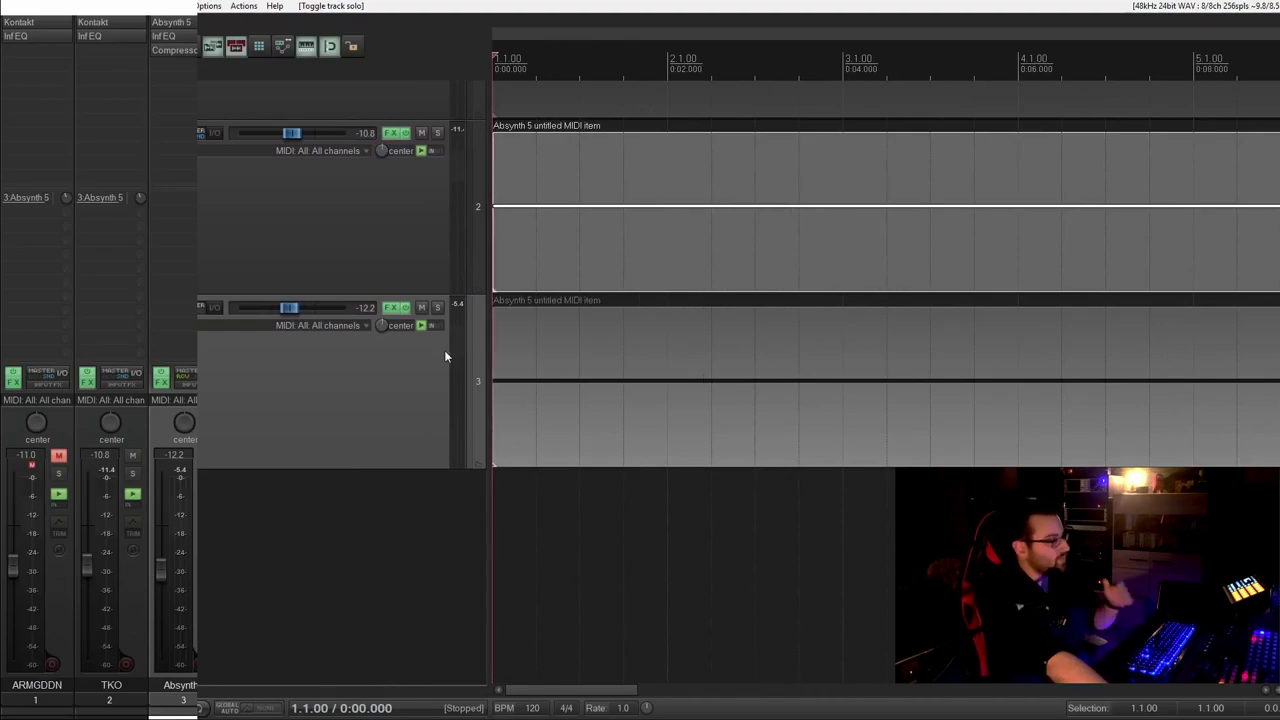
{"action": "key", "text": "space"}
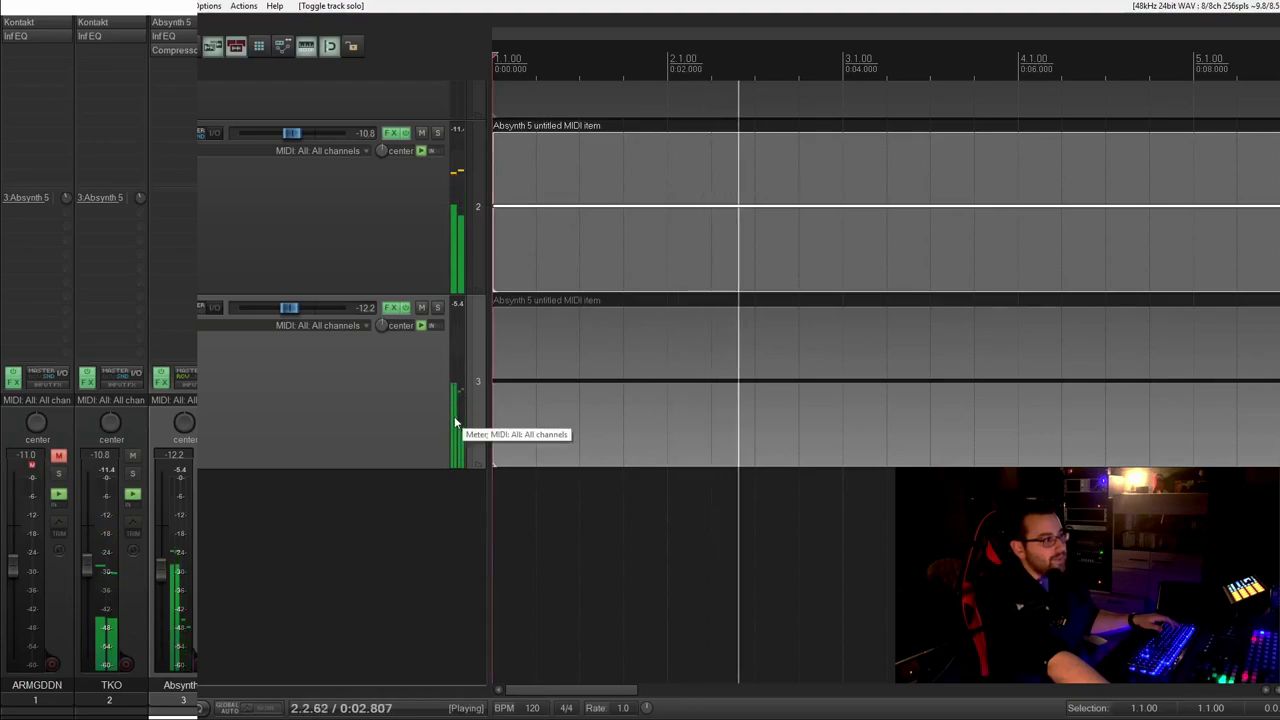
{"action": "key", "text": "space"}
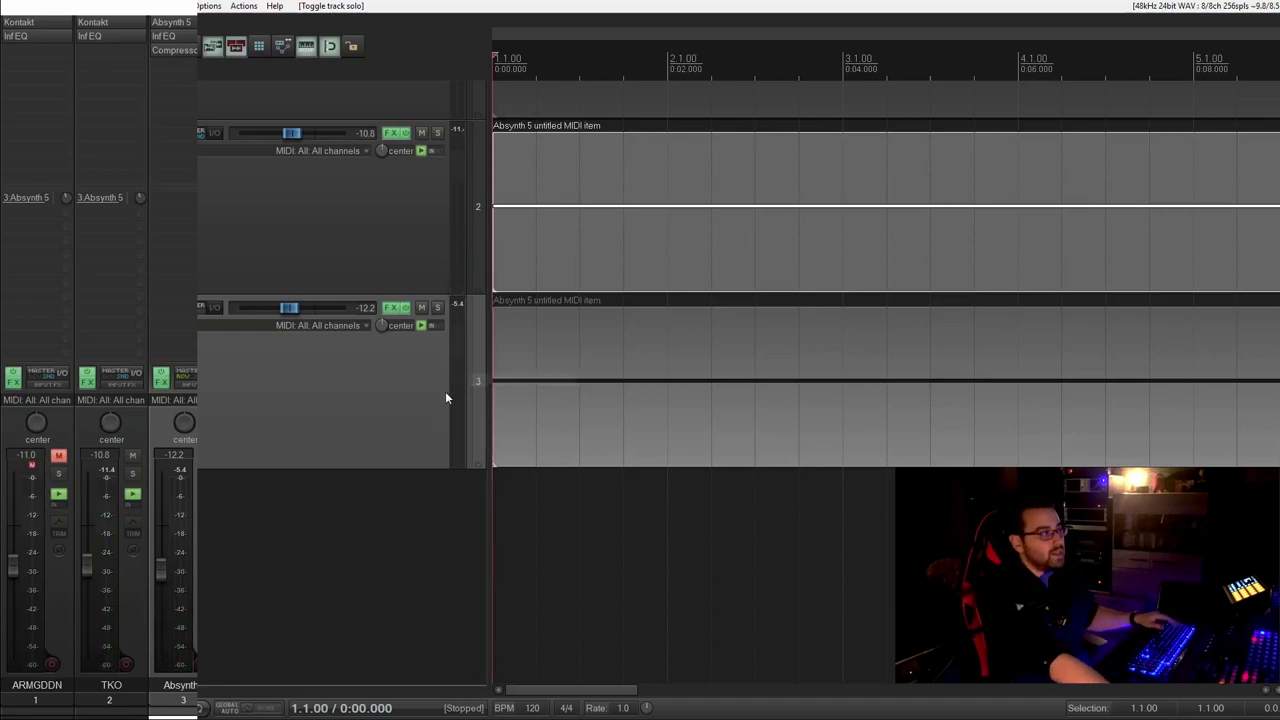
Step: Replay from the project start, briefly soloing the Absynth 5 track to hear the TKO ducking, and stop playback
{"action": "scroll", "coordinate": [446, 398], "scroll_direction": "up", "scroll_amount": 2}
{"action": "left_click", "coordinate": [566, 298]}
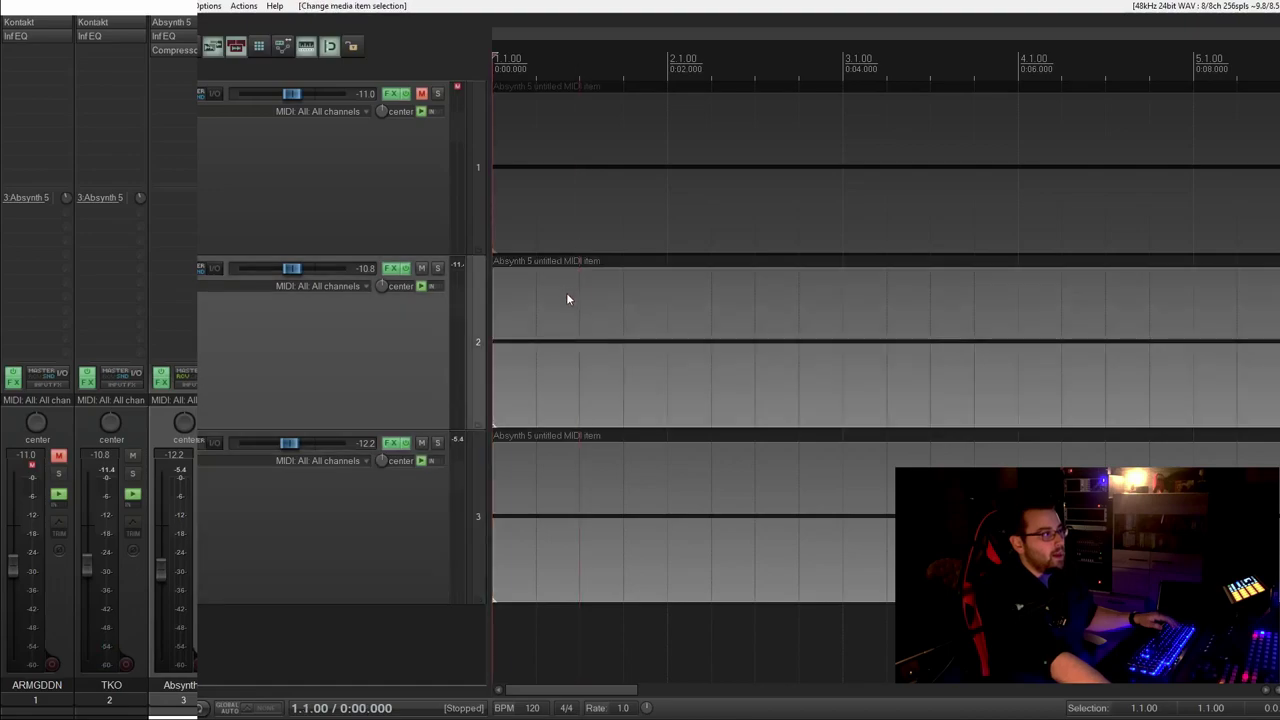
{"action": "key", "text": "space"}
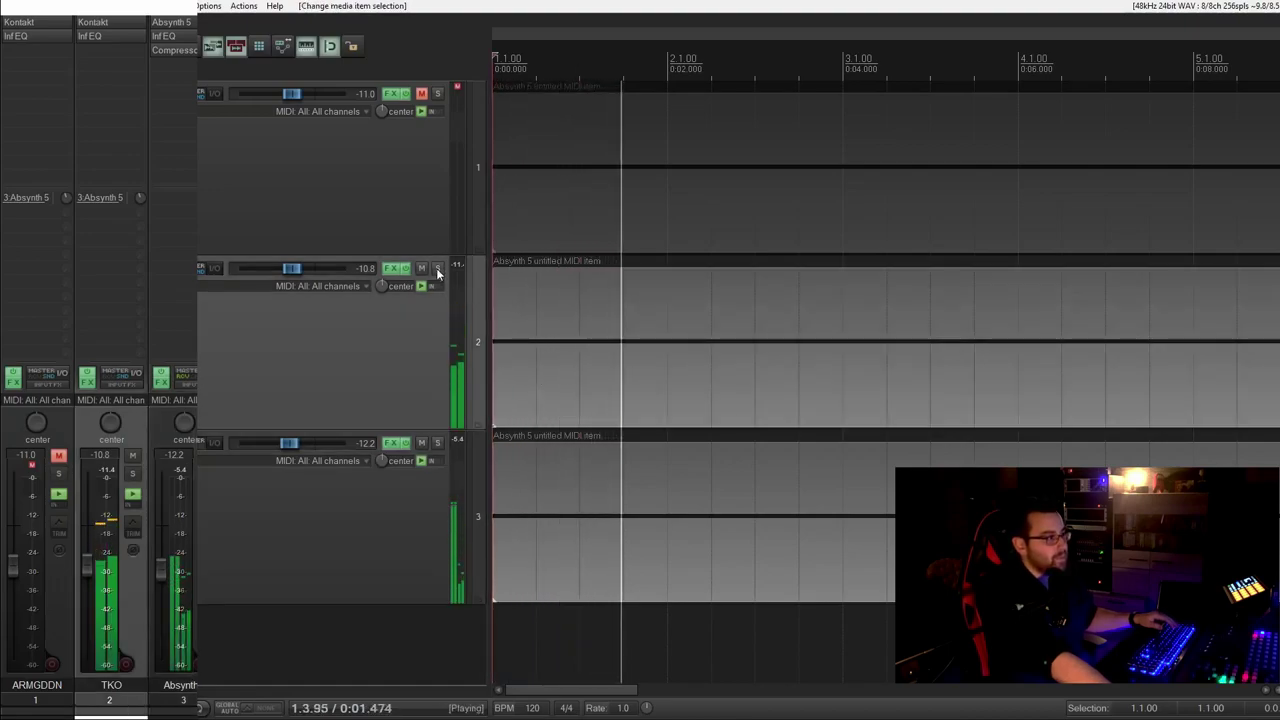
{"action": "left_click", "coordinate": [437, 443]}
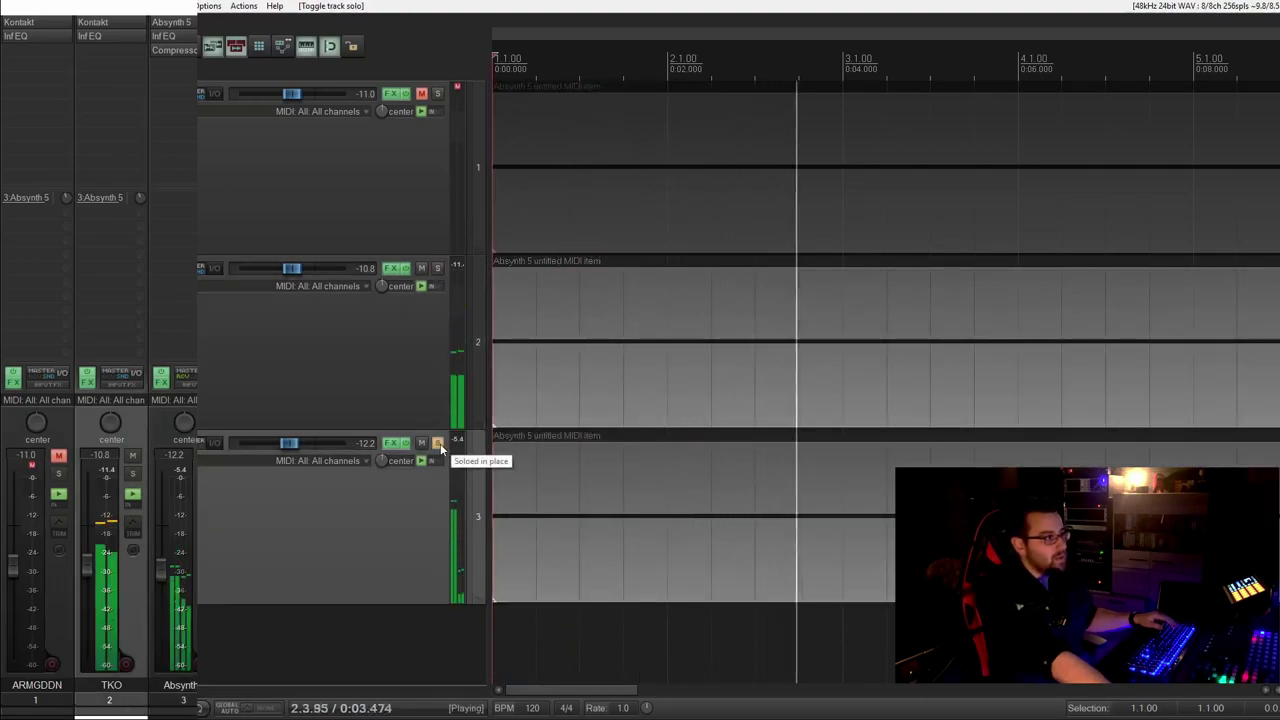
{"action": "left_click", "coordinate": [437, 443]}
{"action": "key", "text": "space"}
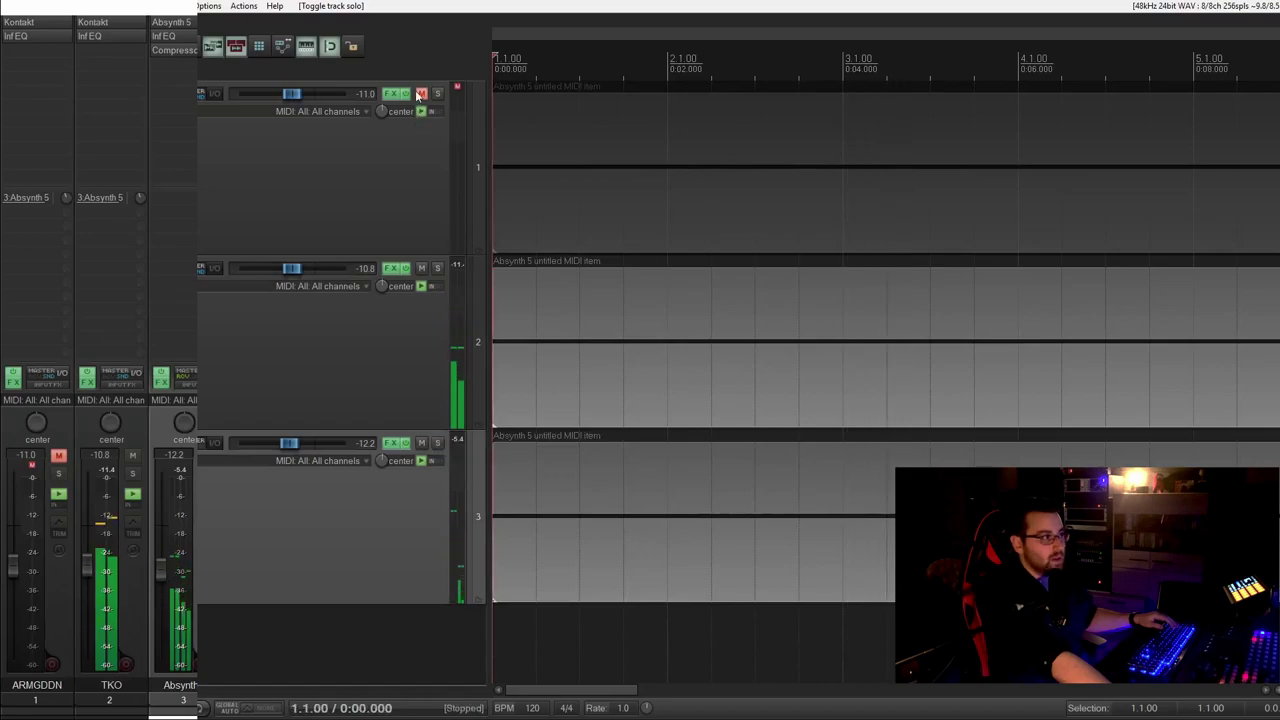
Step: Unmute the ARMGDDN track and play all three tracks together while checking the Compressor on the Absynth 5 track
{"action": "left_click", "coordinate": [420, 93]}
{"action": "key", "text": "space"}
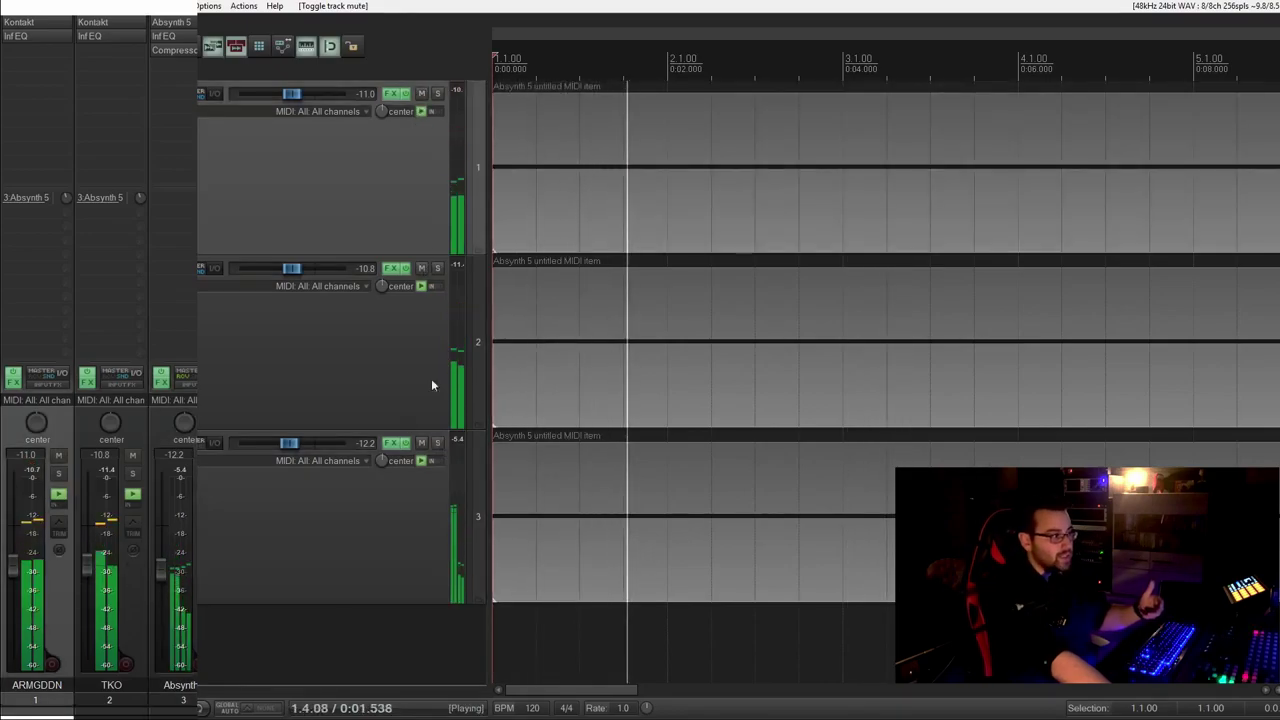
{"action": "left_click", "coordinate": [392, 442]}
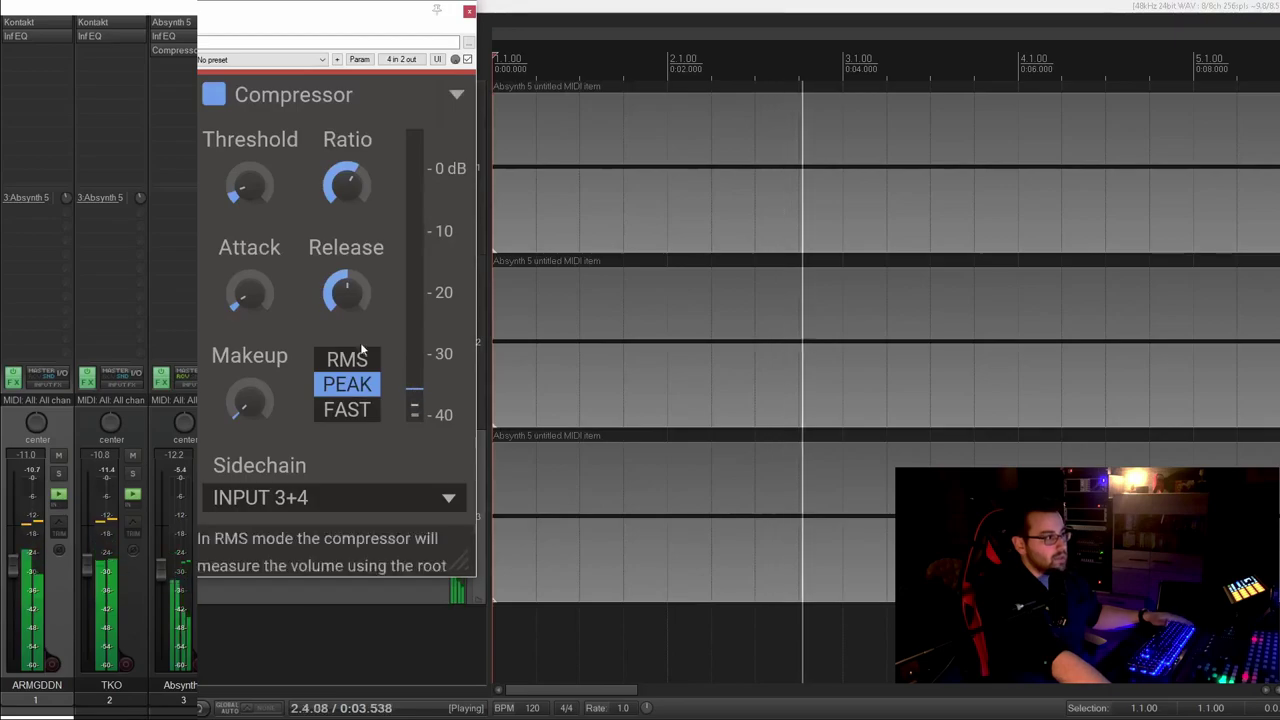
{"action": "key", "text": "Escape"}
{"action": "left_click", "coordinate": [380, 443]}
{"action": "key", "text": "space"}
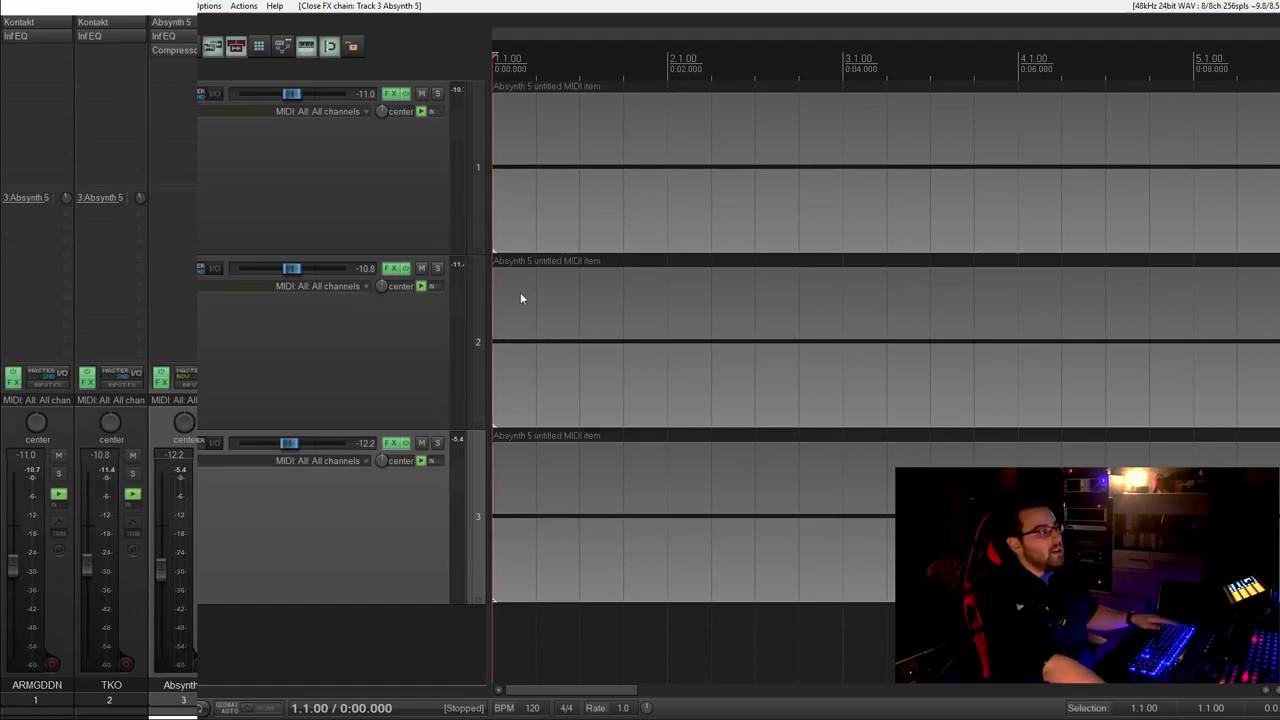
Step: Delete the MIDI items from all three tracks and select the ARMGDDN track at the project start
{"action": "scroll", "coordinate": [613, 285], "scroll_direction": "down", "scroll_amount": 5}
{"action": "left_click_drag", "start_coordinate": [831, 209], "coordinate": [546, 480]}
{"action": "key", "text": "Delete"}
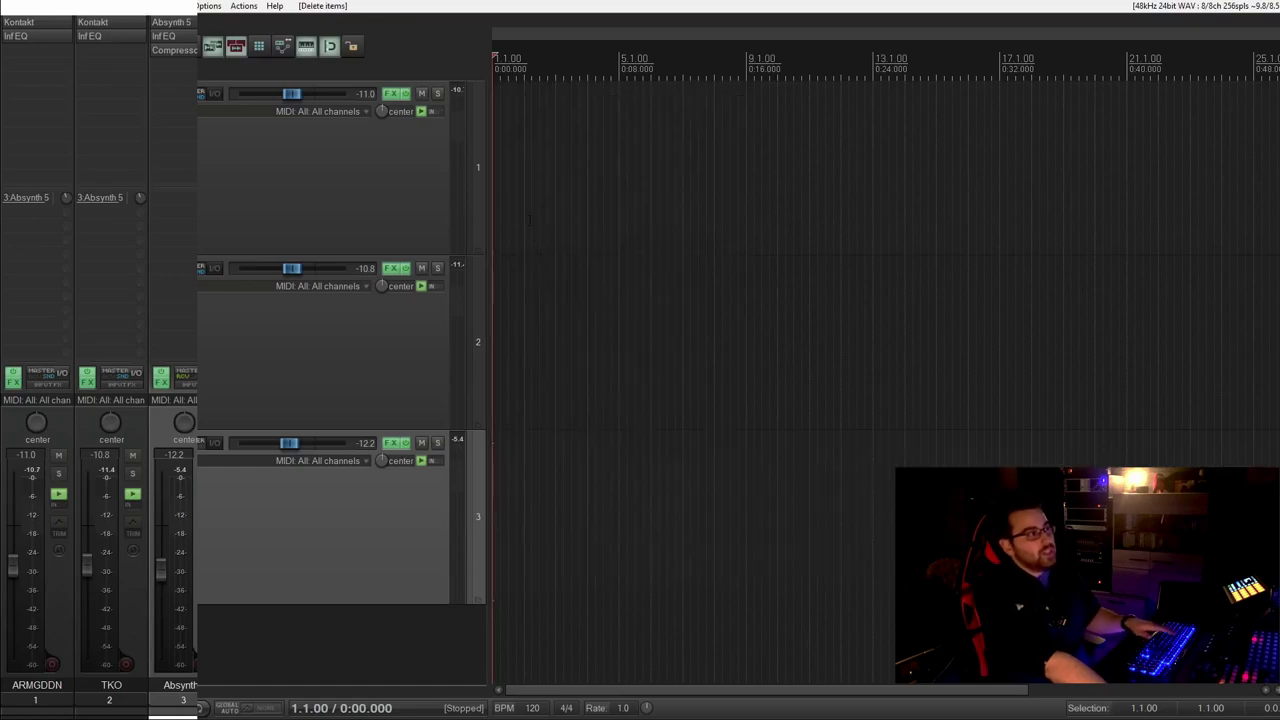
{"action": "left_click", "coordinate": [540, 145]}
{"action": "key", "text": "Home"}
{"action": "key", "text": "Up"}
{"action": "key", "text": "Up"}
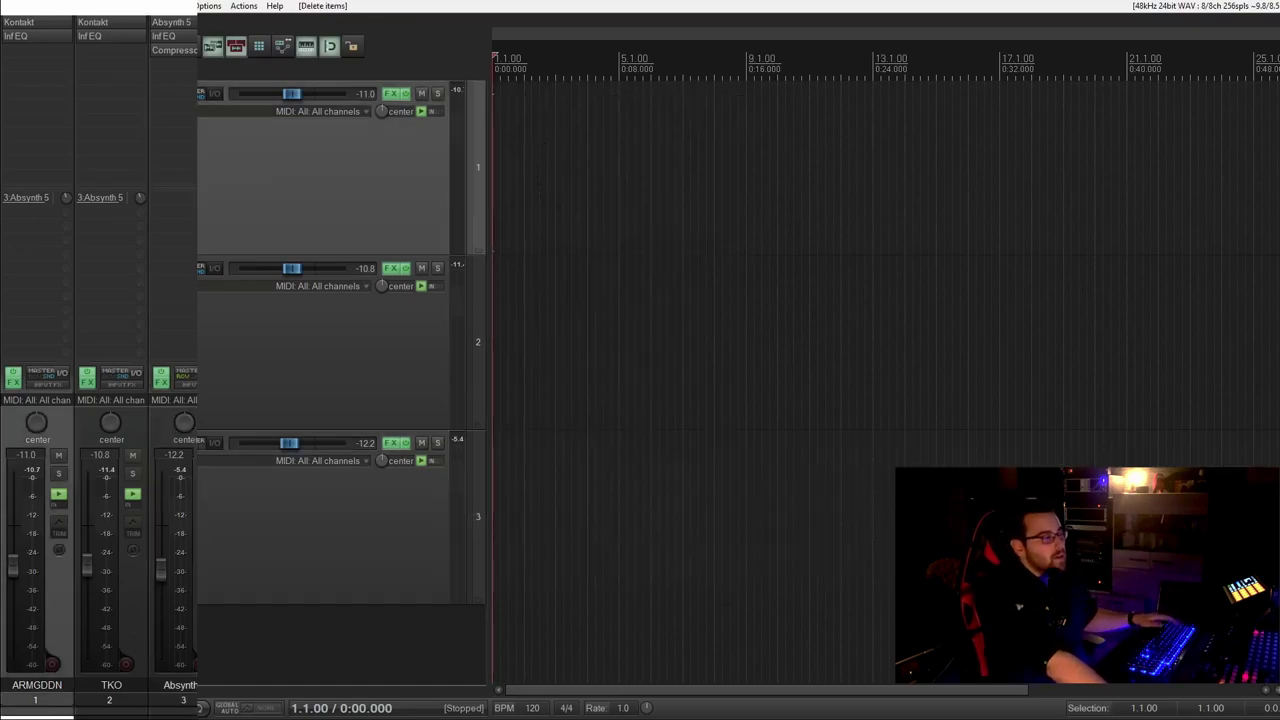
Step: Review the Absynth 5 track's Compressor sidechain settings, close its effects window, and reselect the ARMGDDN track
{"action": "scroll", "coordinate": [610, 197], "scroll_direction": "up", "scroll_amount": 6}
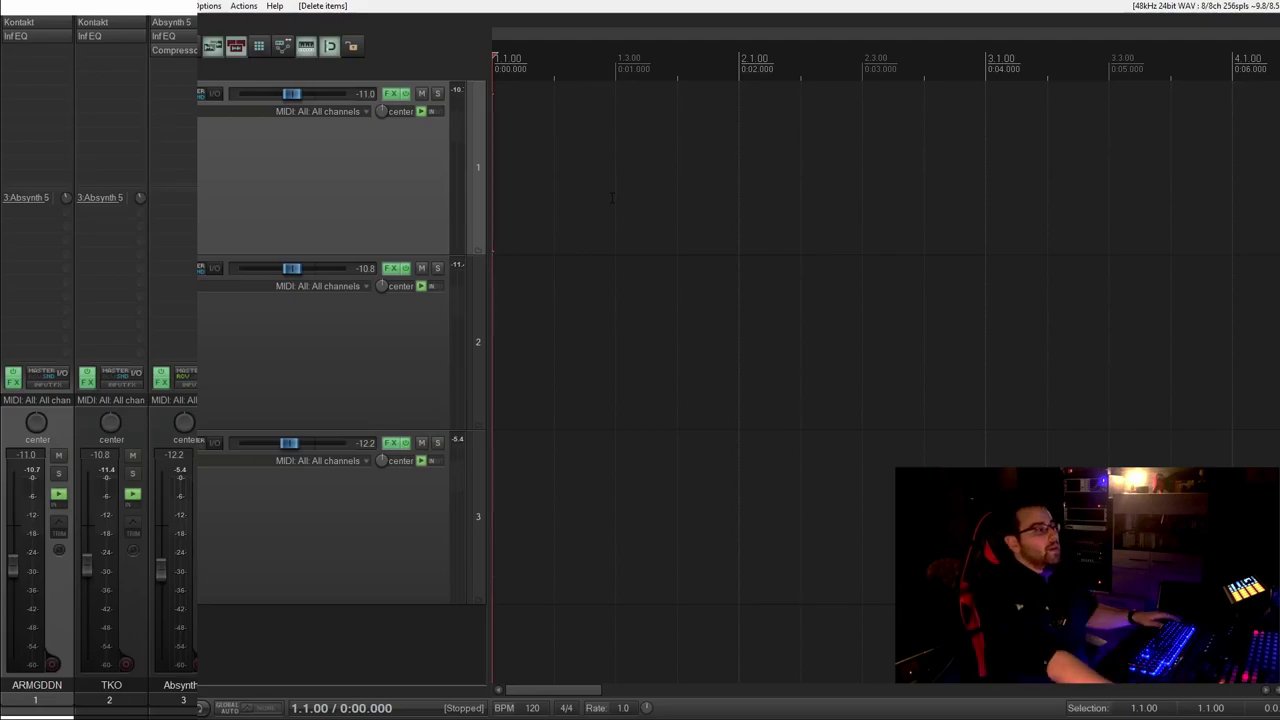
{"action": "left_click", "coordinate": [371, 308]}
{"action": "left_click", "coordinate": [400, 205]}
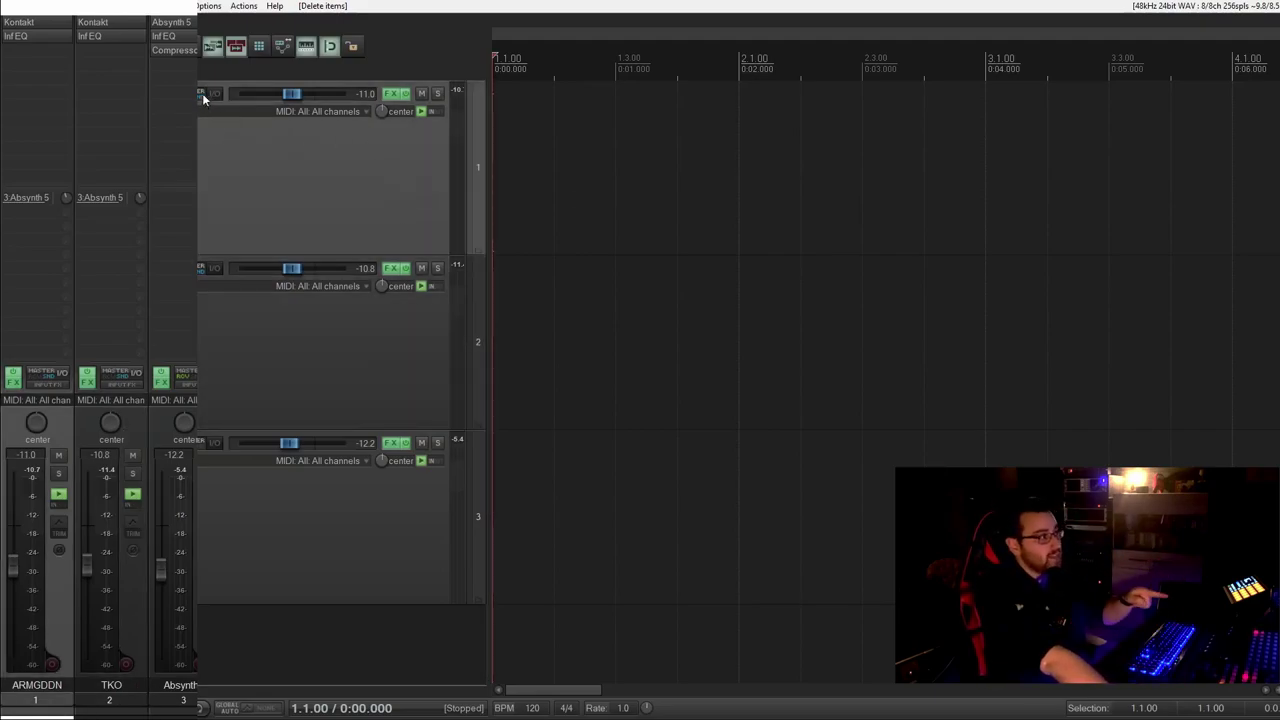
{"action": "left_click", "coordinate": [395, 443]}
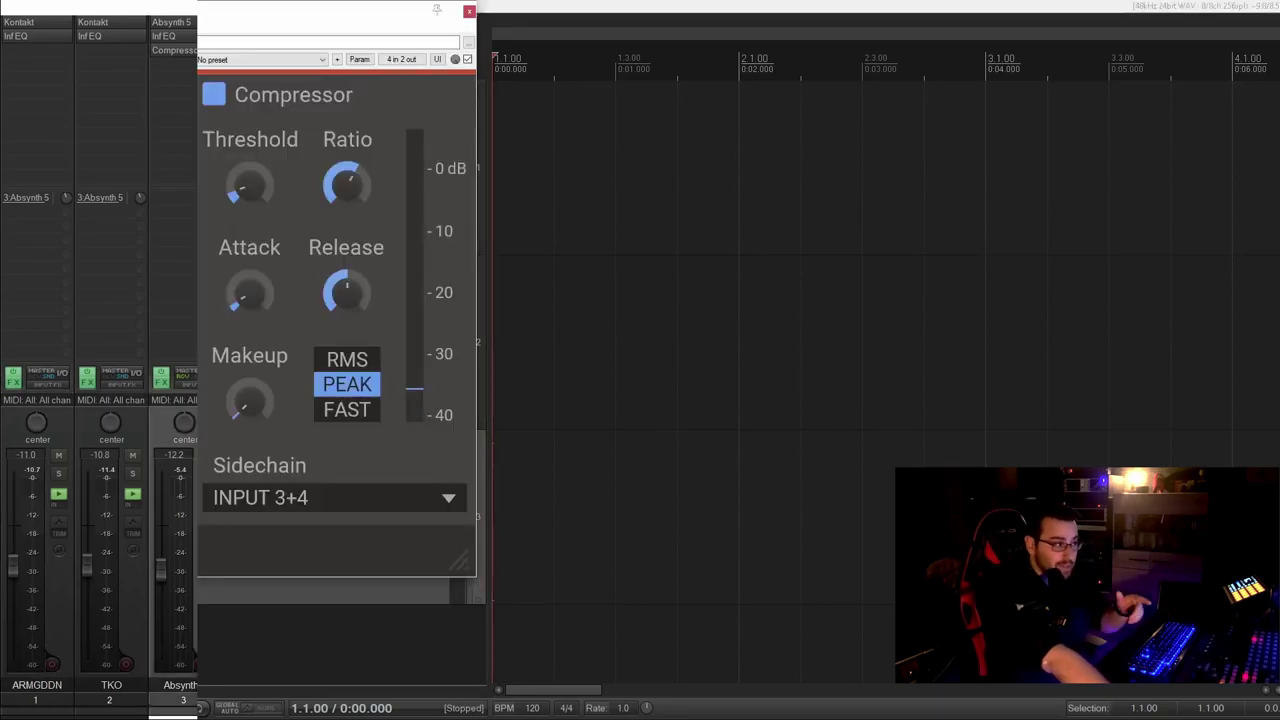
{"action": "left_click", "coordinate": [469, 11]}
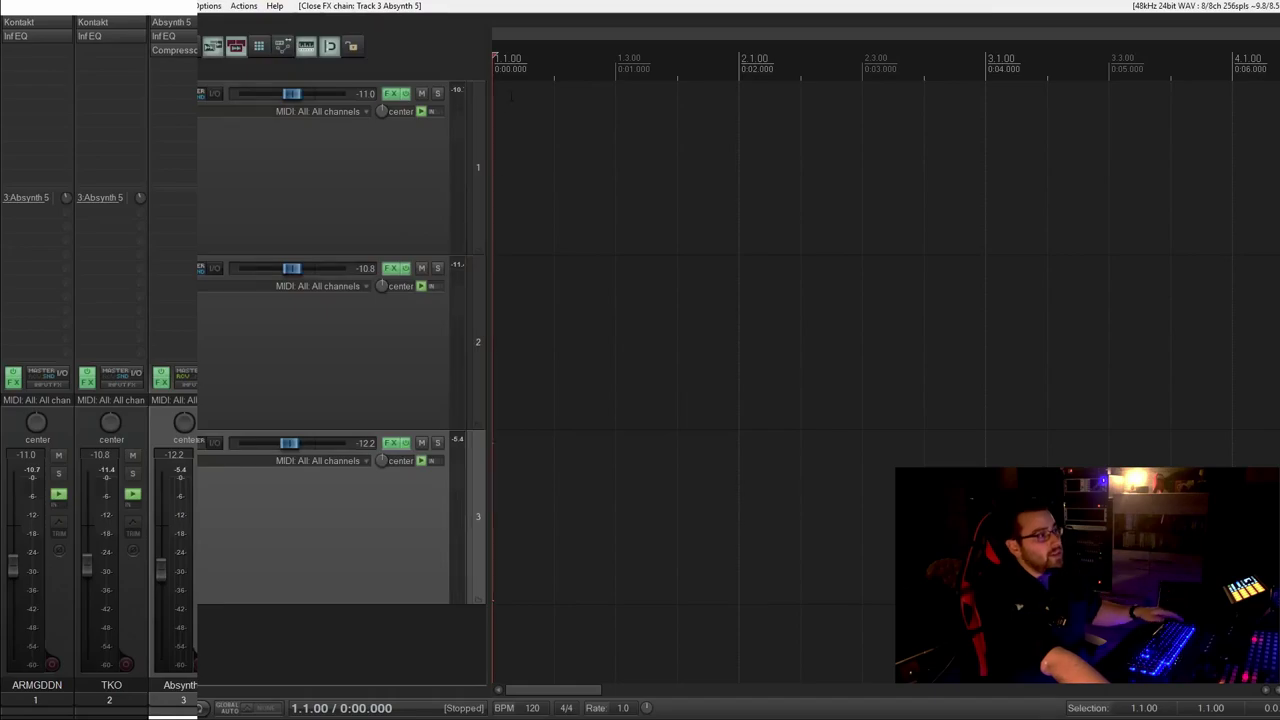
{"action": "left_click", "coordinate": [545, 118]}
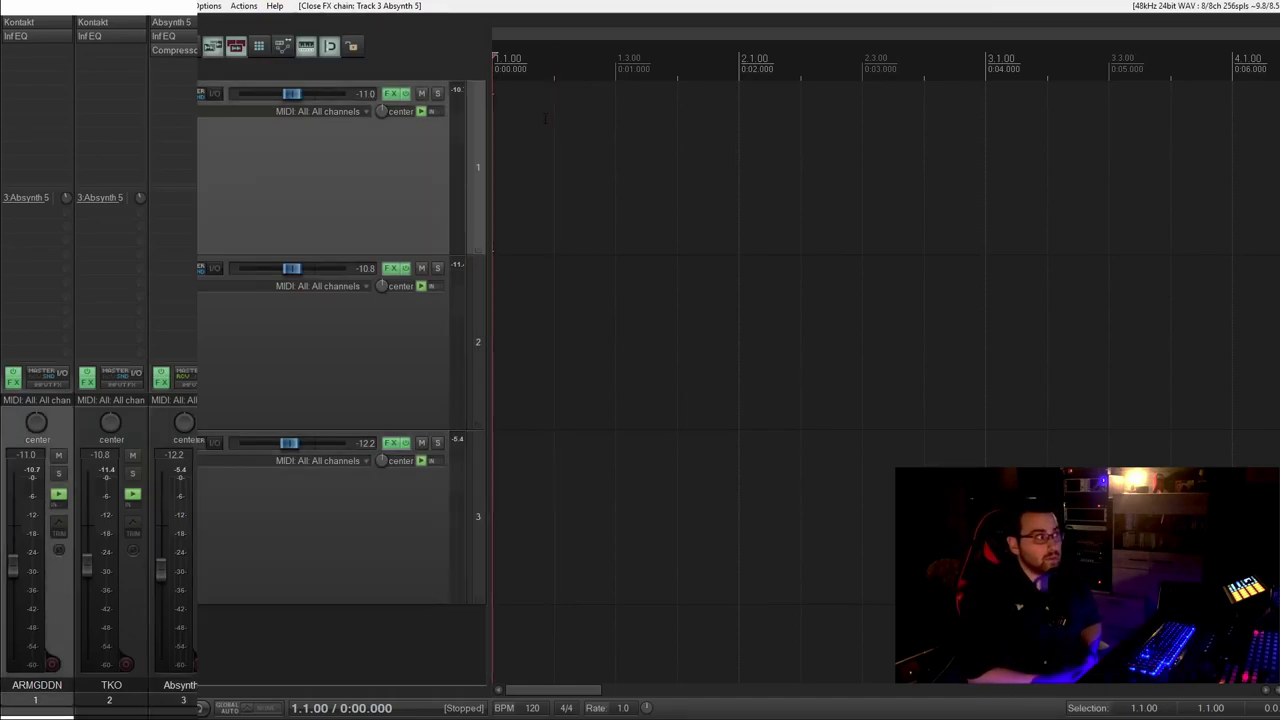